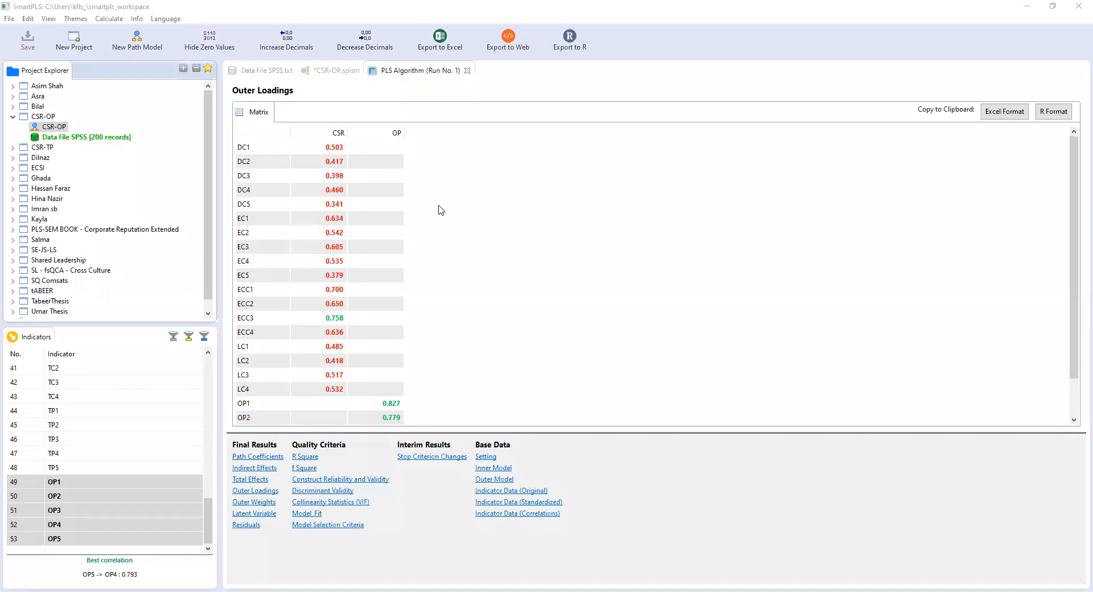
- Inspect the DC5, DC2 and EC5 loadings in the results view
click(318, 204)
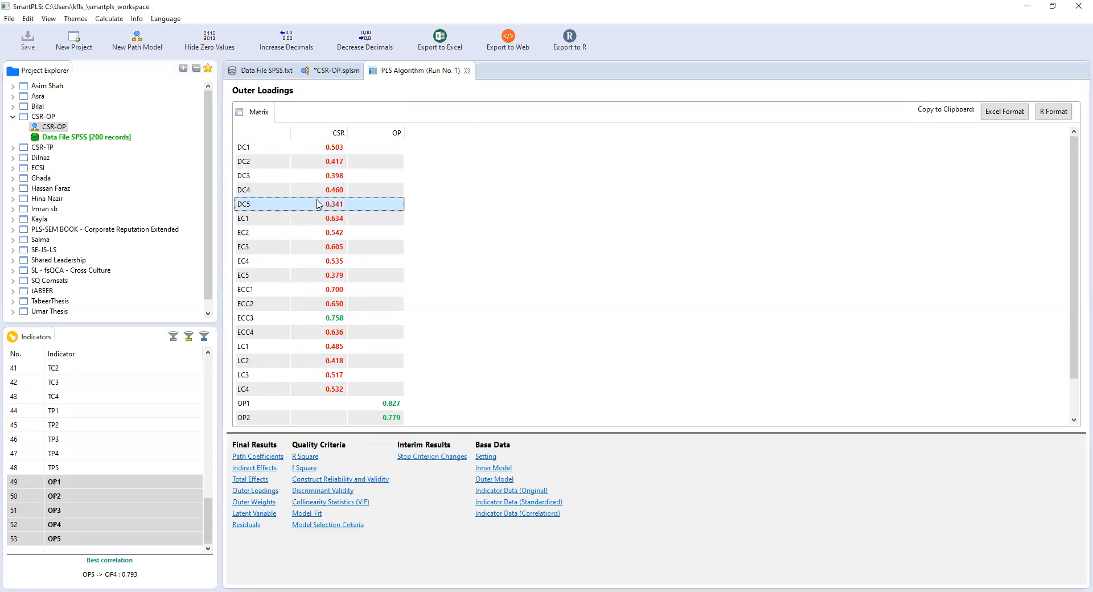
click(303, 161)
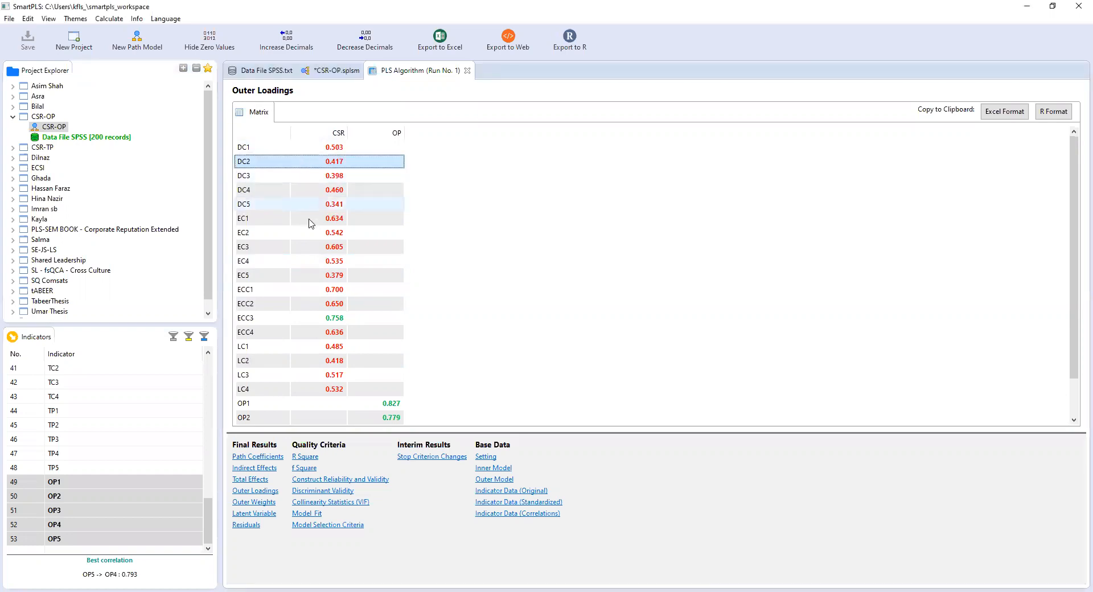
click(307, 276)
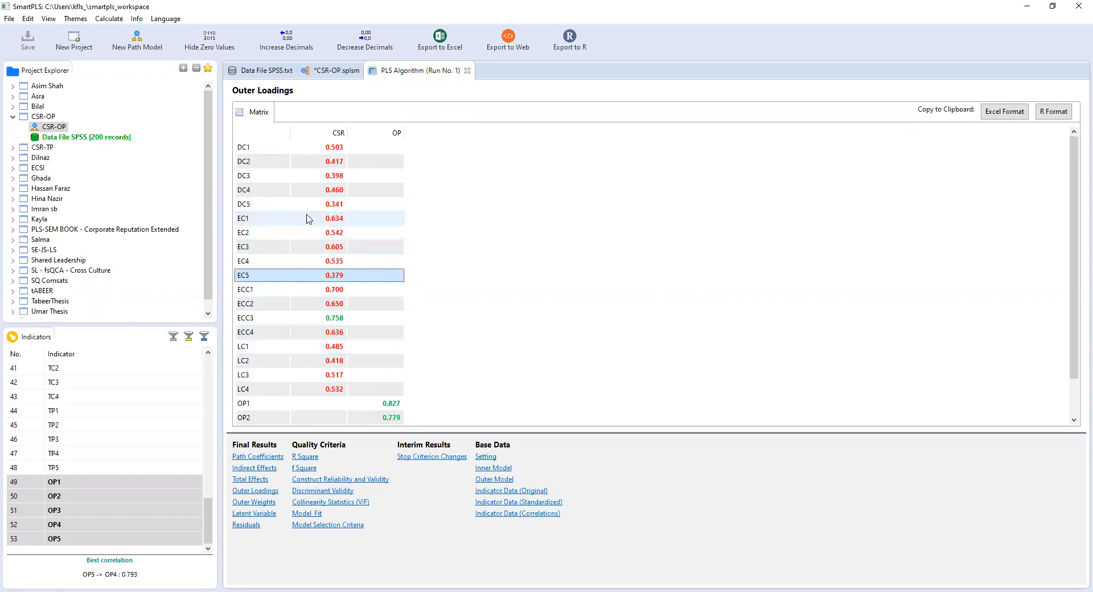
- Return to the CSR-OP path model and collapse the CSR-OP project in the explorer
click(337, 70)
click(417, 298)
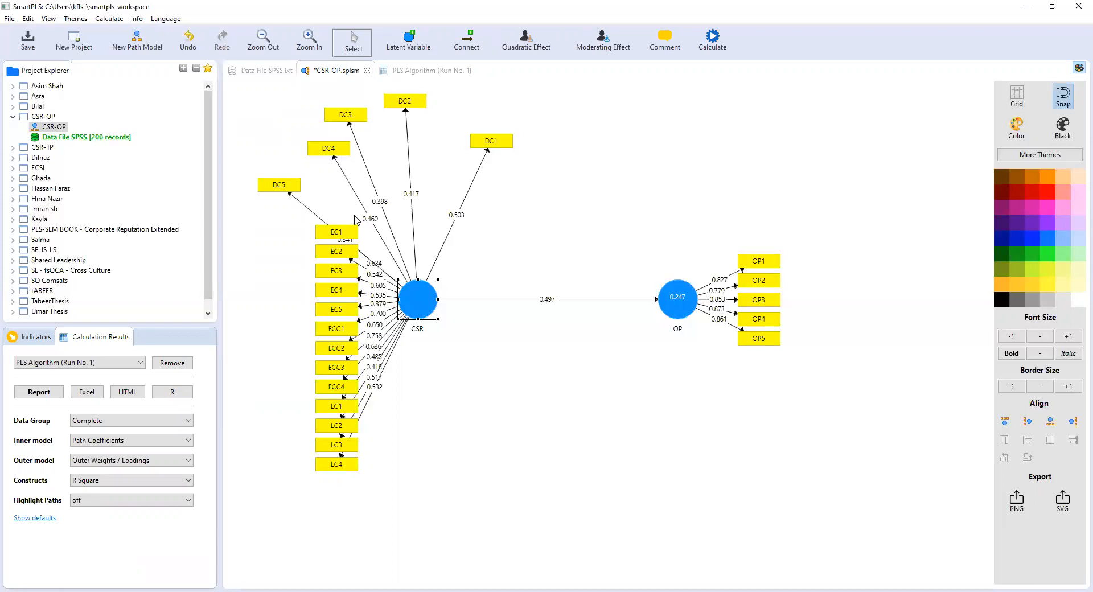
click(15, 116)
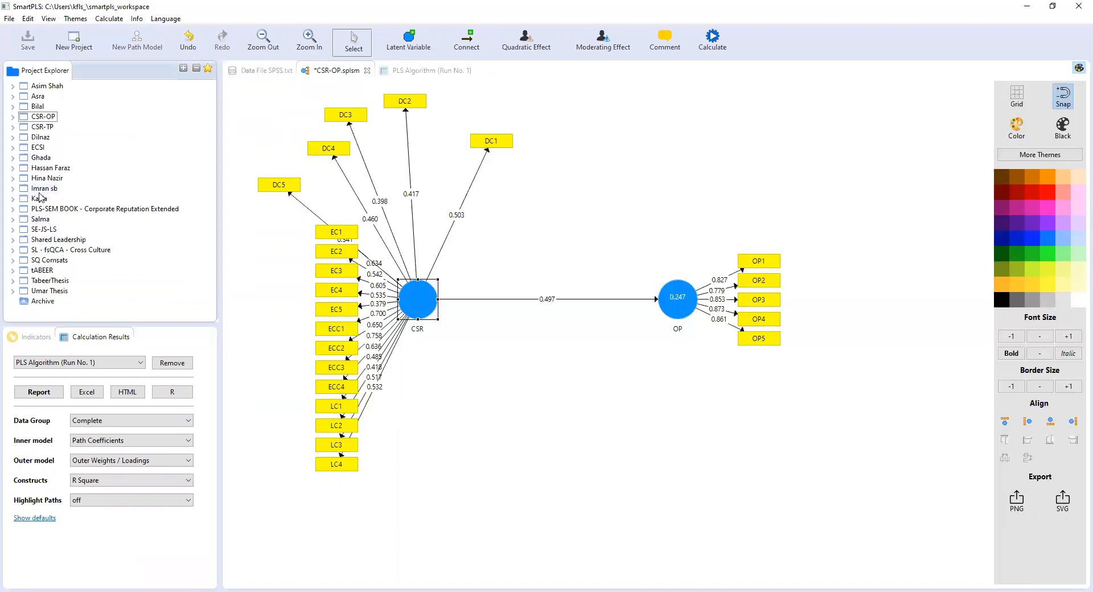
click(12, 168)
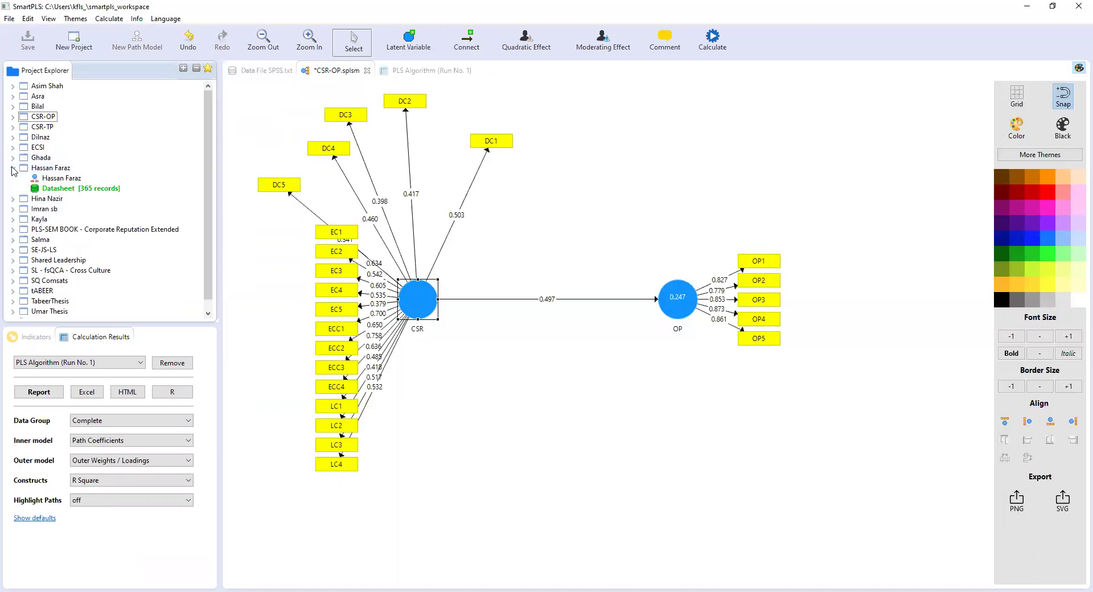
click(62, 178)
double_click(61, 178)
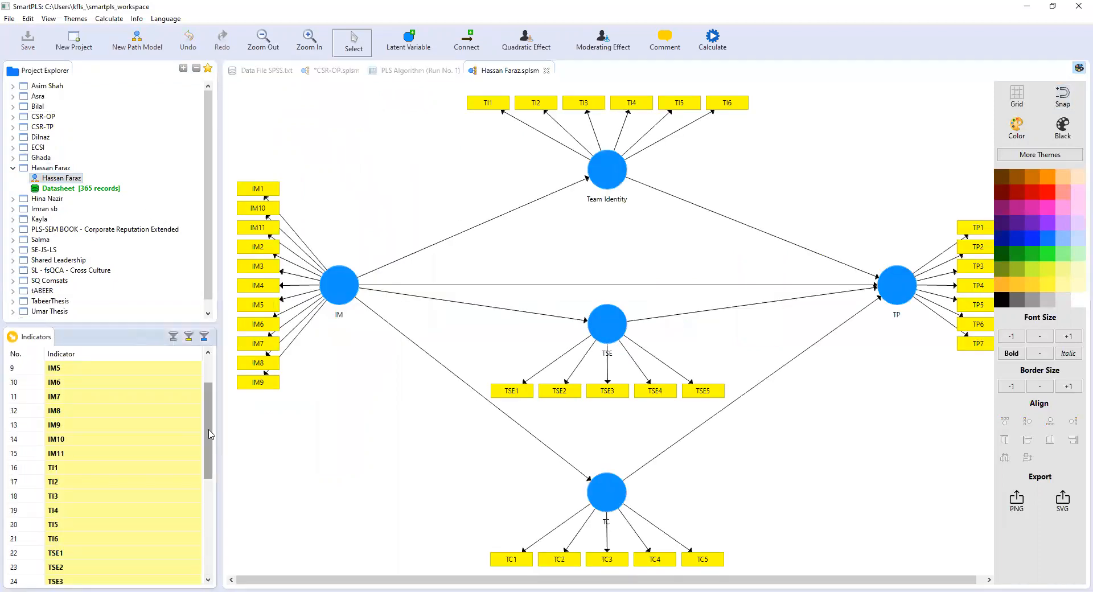
scroll(209, 426, up, 5)
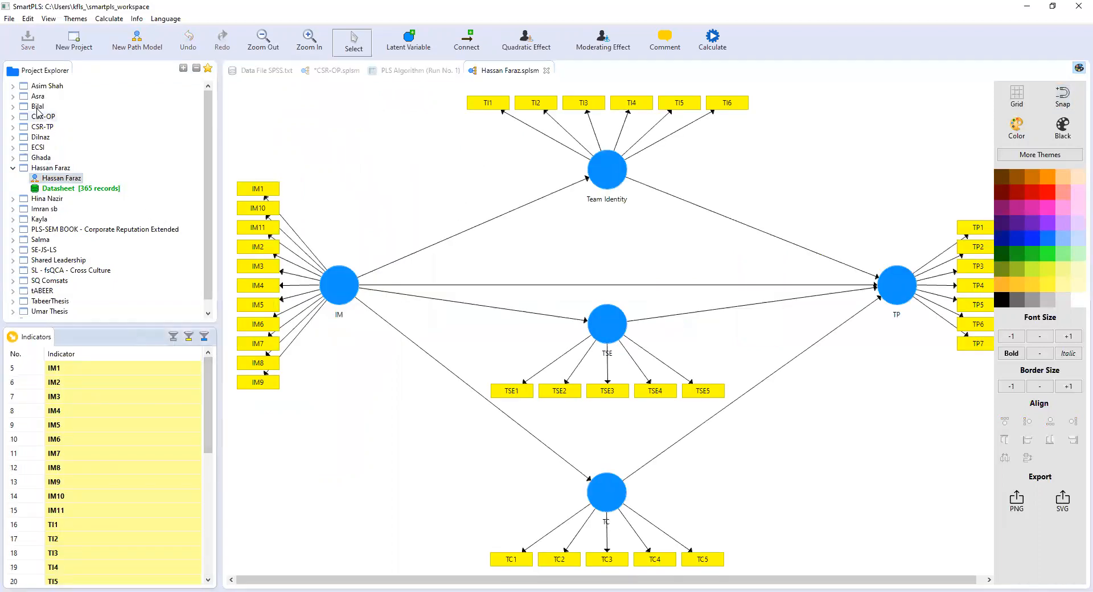
- Expand CSR-TP, open the SL-CSR-IC-DS-TP model and select the Original model
click(15, 128)
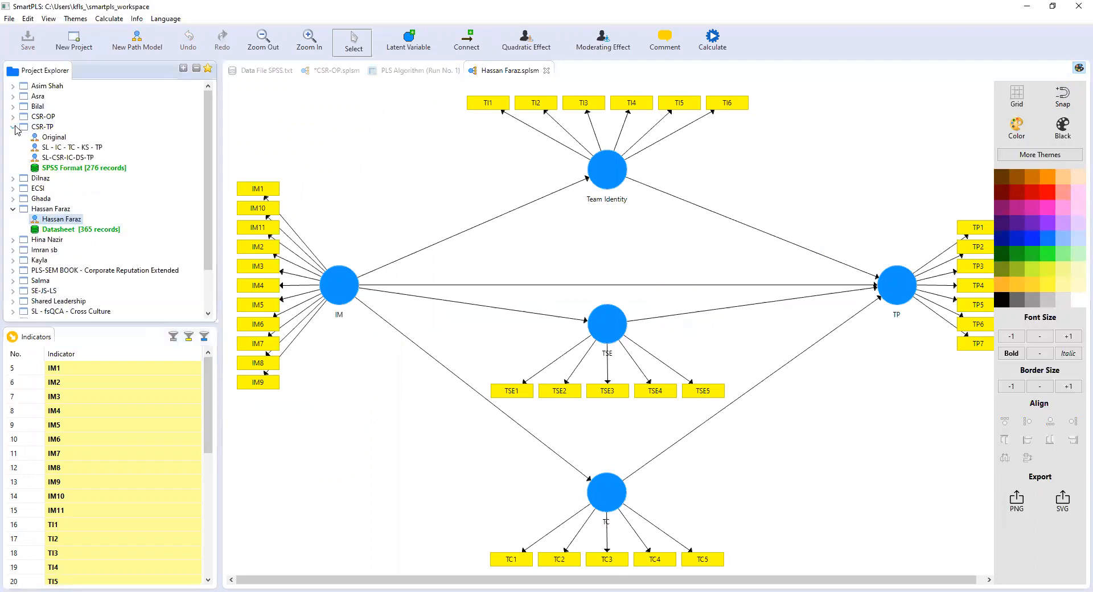
click(68, 157)
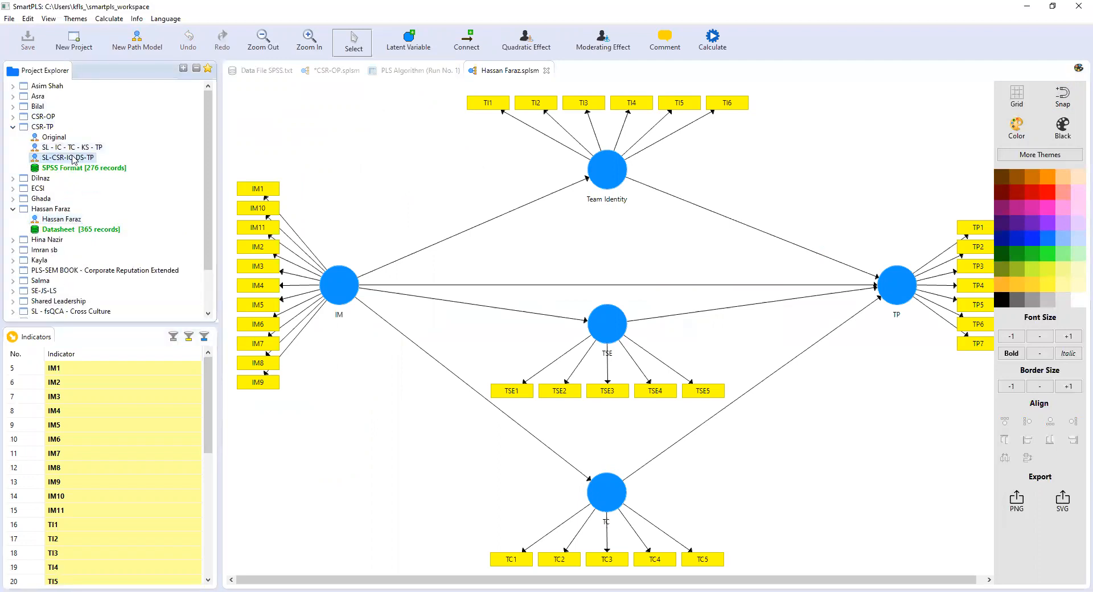
double_click(68, 158)
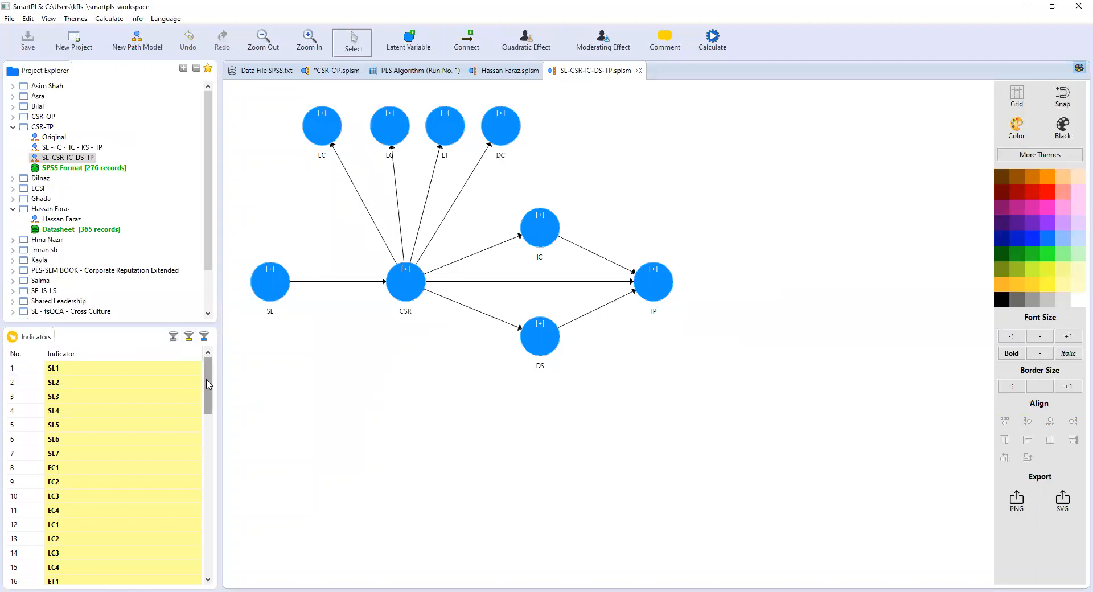
drag(207, 383, 199, 489)
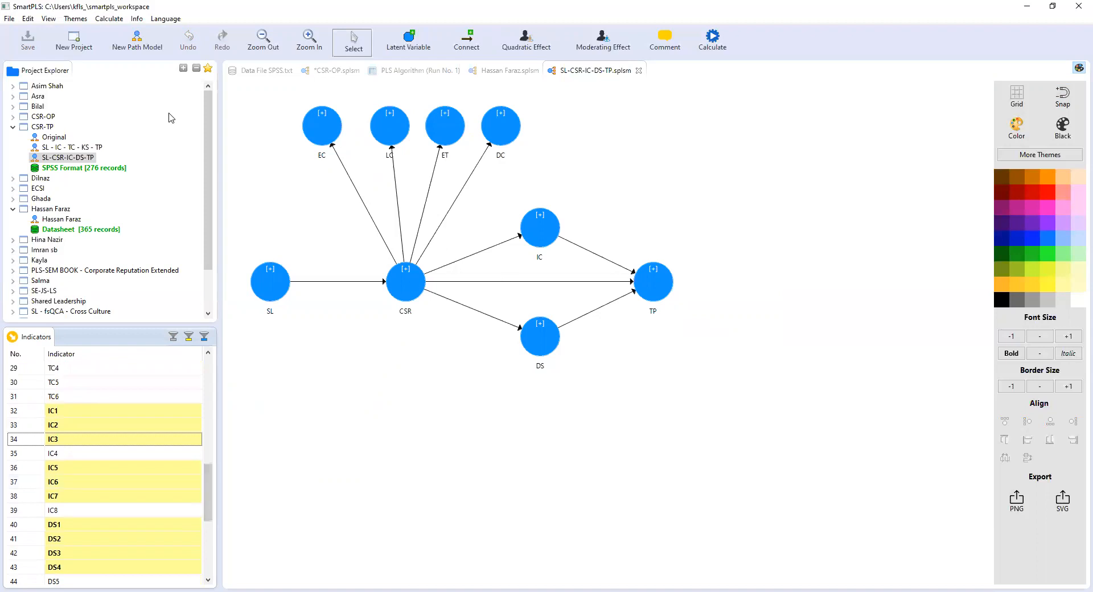
click(59, 147)
click(56, 138)
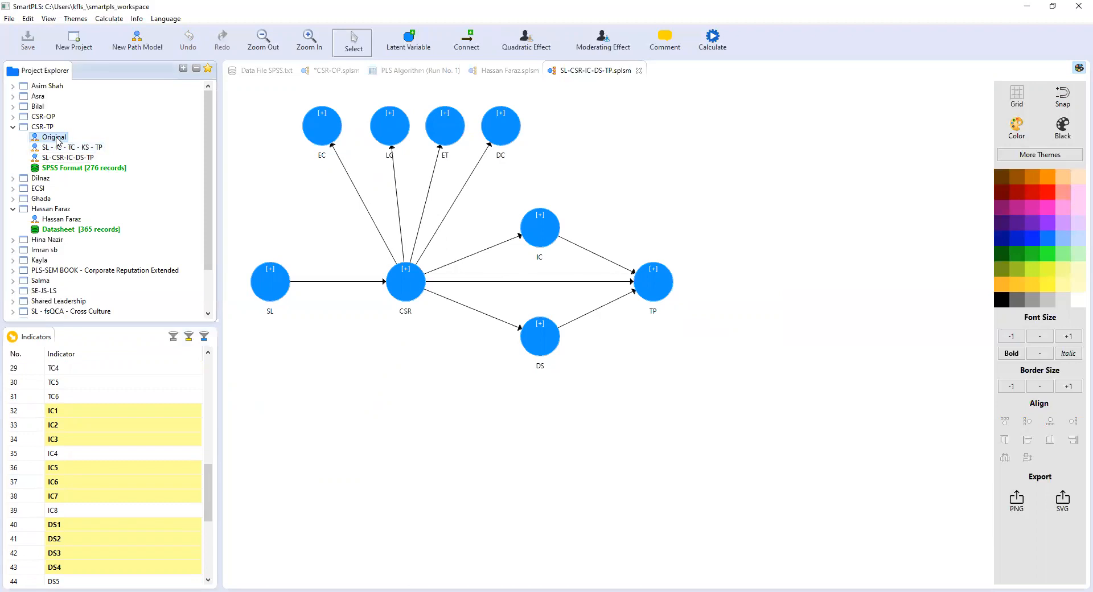
- Open the Original model, then create a new empty model named Sampe Model
double_click(55, 137)
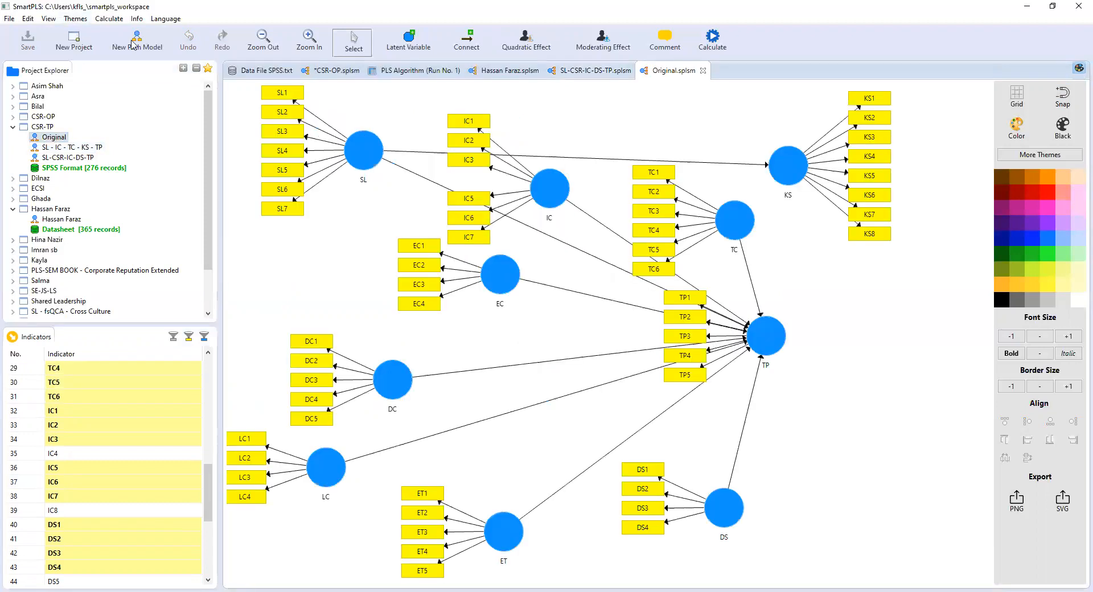
click(136, 41)
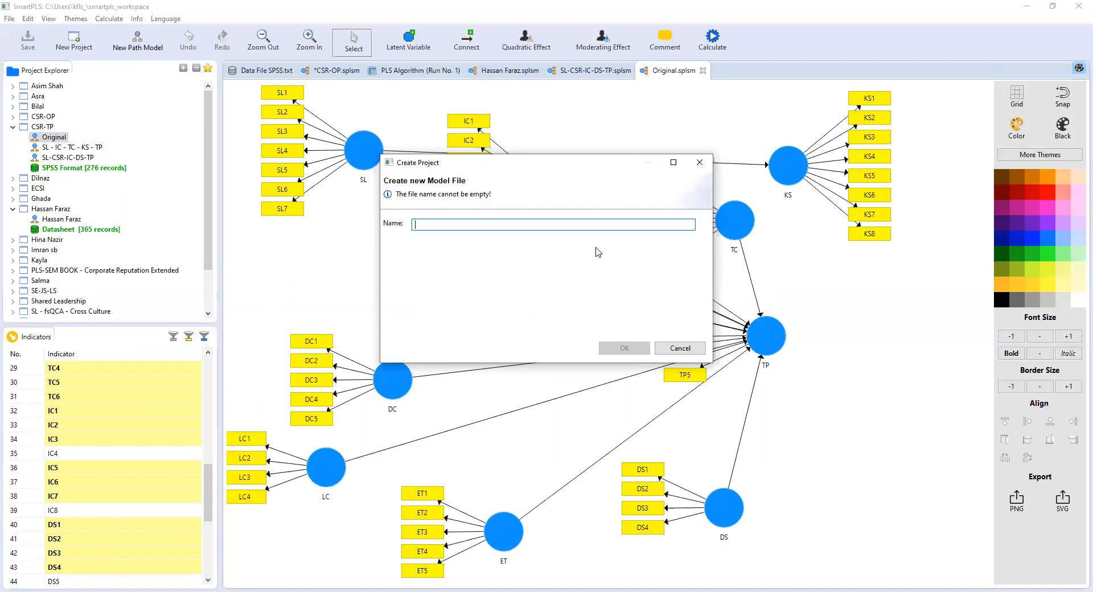
text(Sampel)
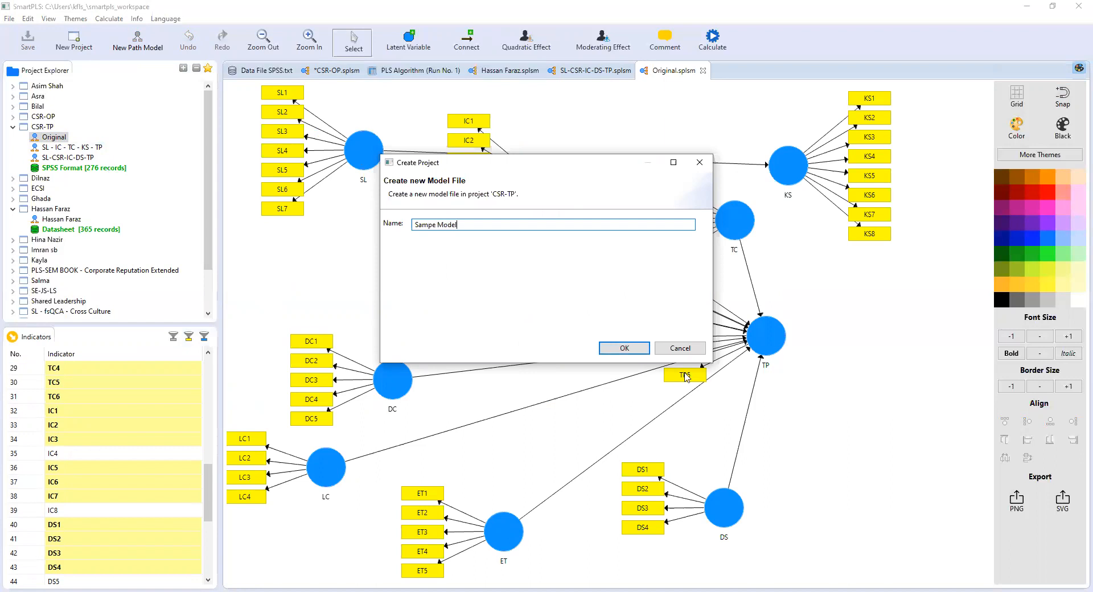
click(624, 350)
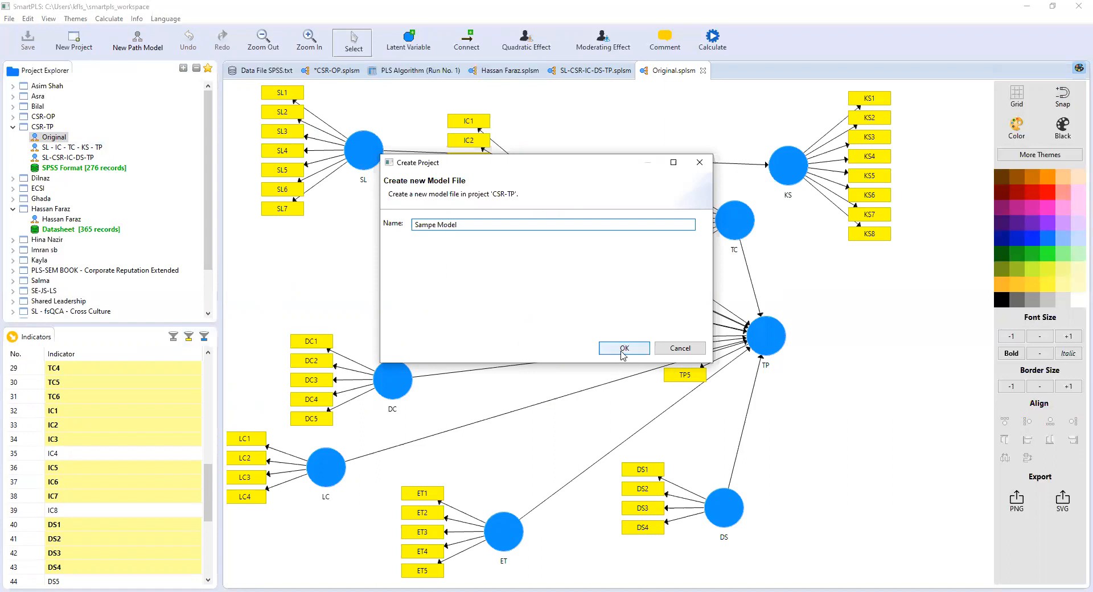
- Drag indicators IC1–IC8 onto the canvas as a first construct
click(69, 412)
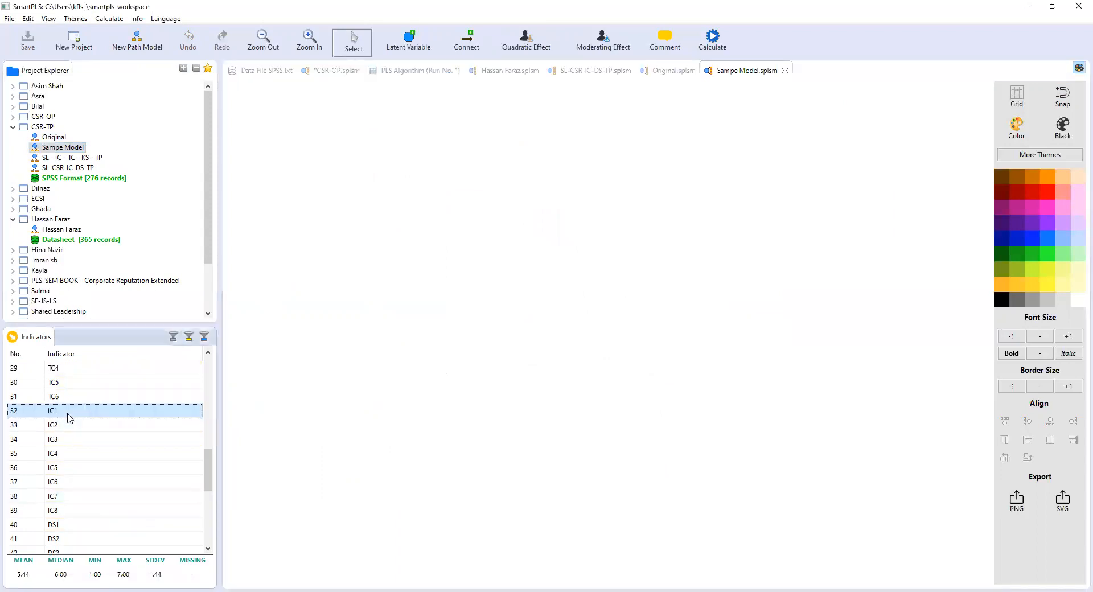
key(shift+Down)
key(shift+Down)
key(shift+Down)
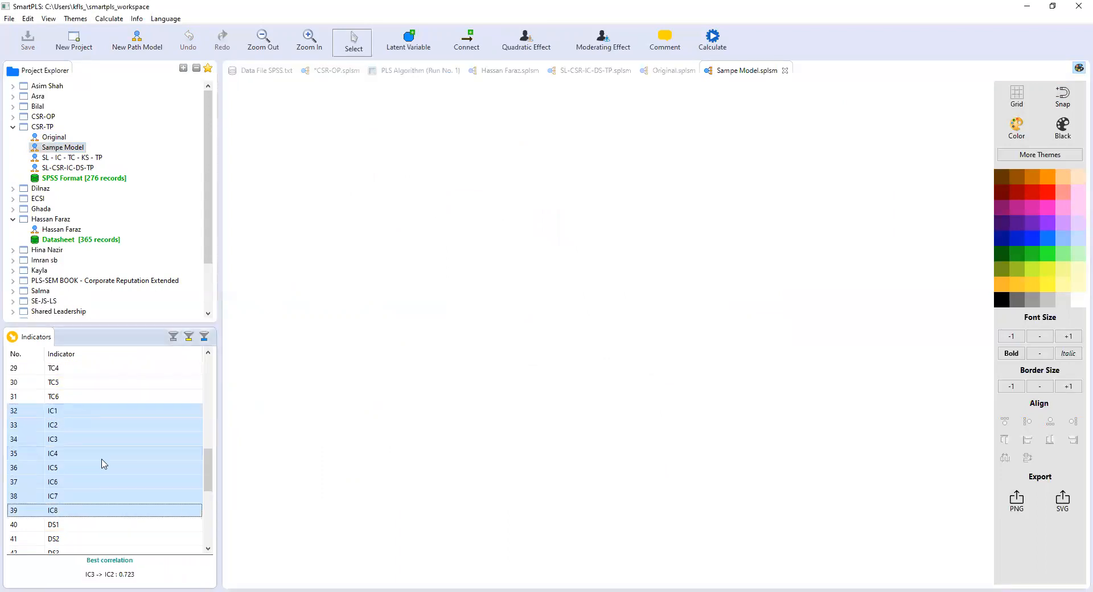
drag(102, 463, 408, 280)
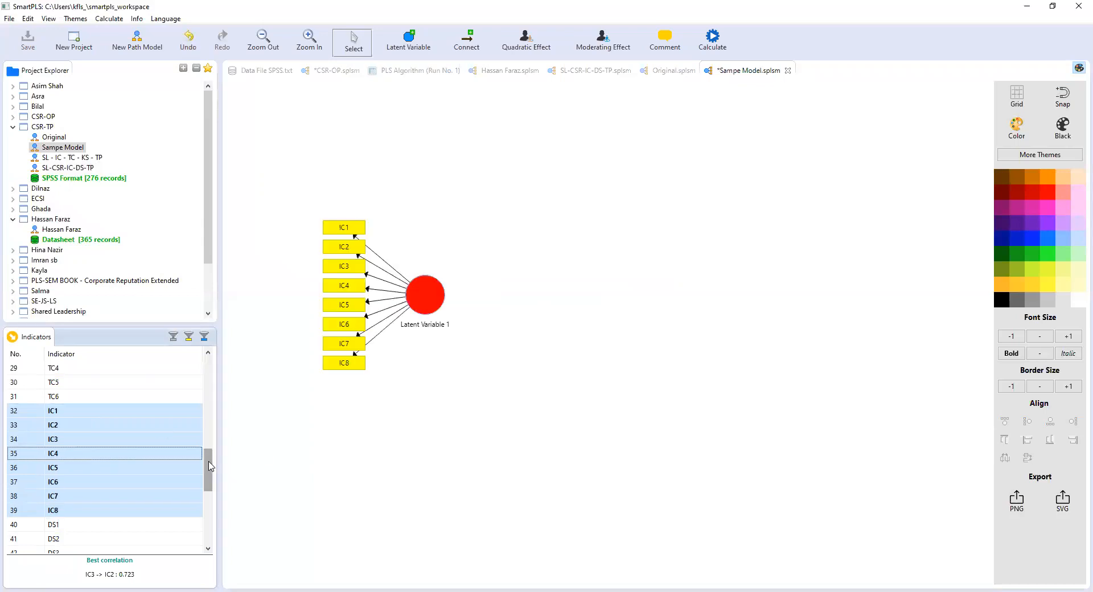
drag(209, 463, 209, 525)
- Drag indicators KS1–KS8 onto the canvas as a second construct
click(54, 439)
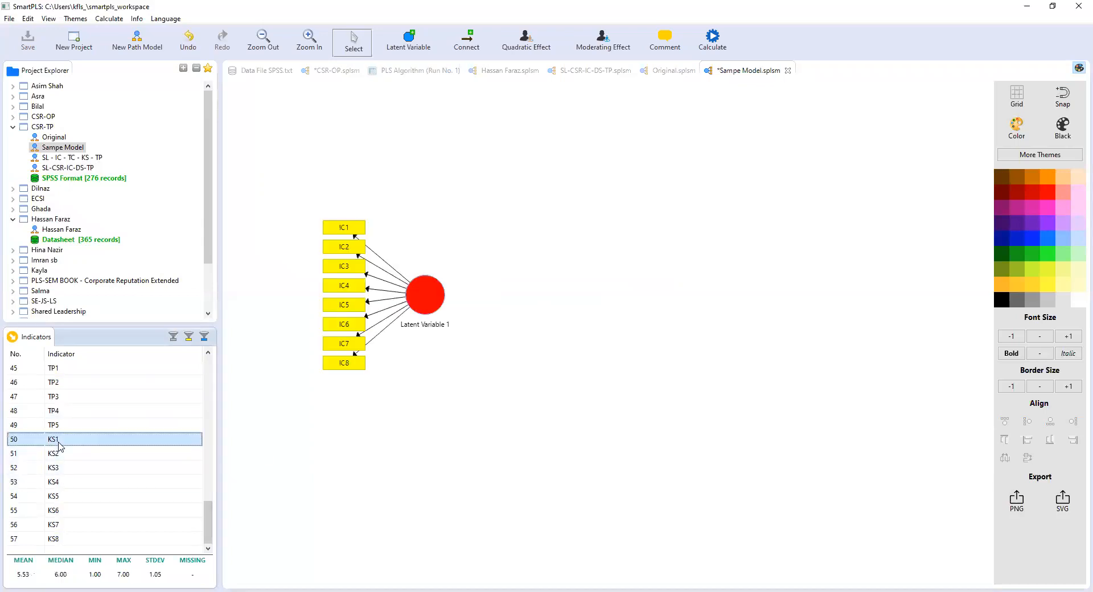
key(shift+Down)
key(shift+Down)
key(shift+Down)
key(shift+Down)
key(shift+Down)
key(shift+Down)
key(shift+Down)
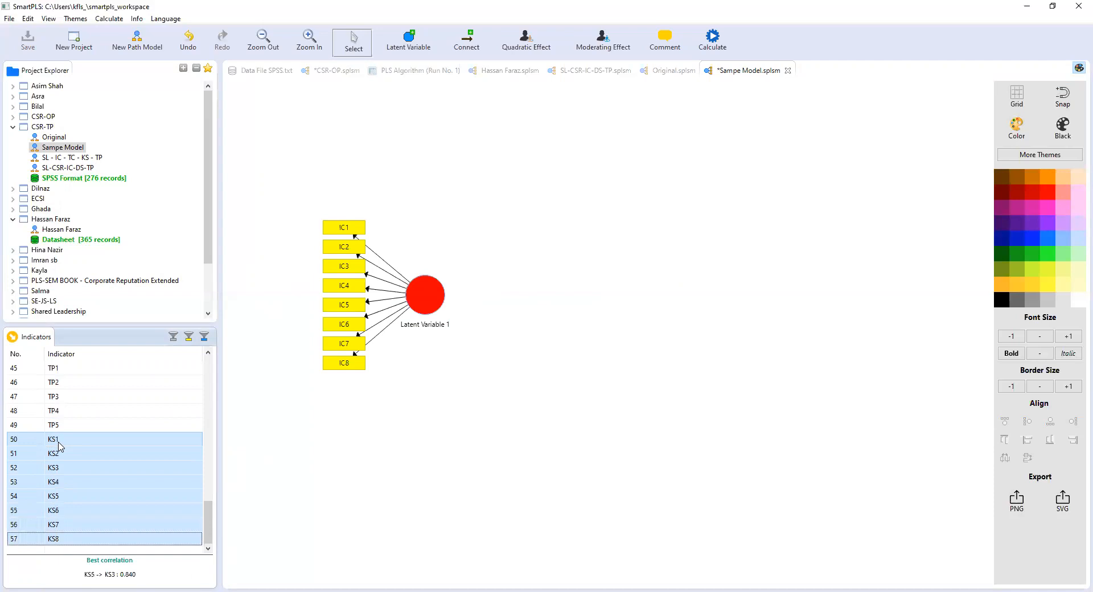
drag(58, 445, 692, 248)
click(427, 294)
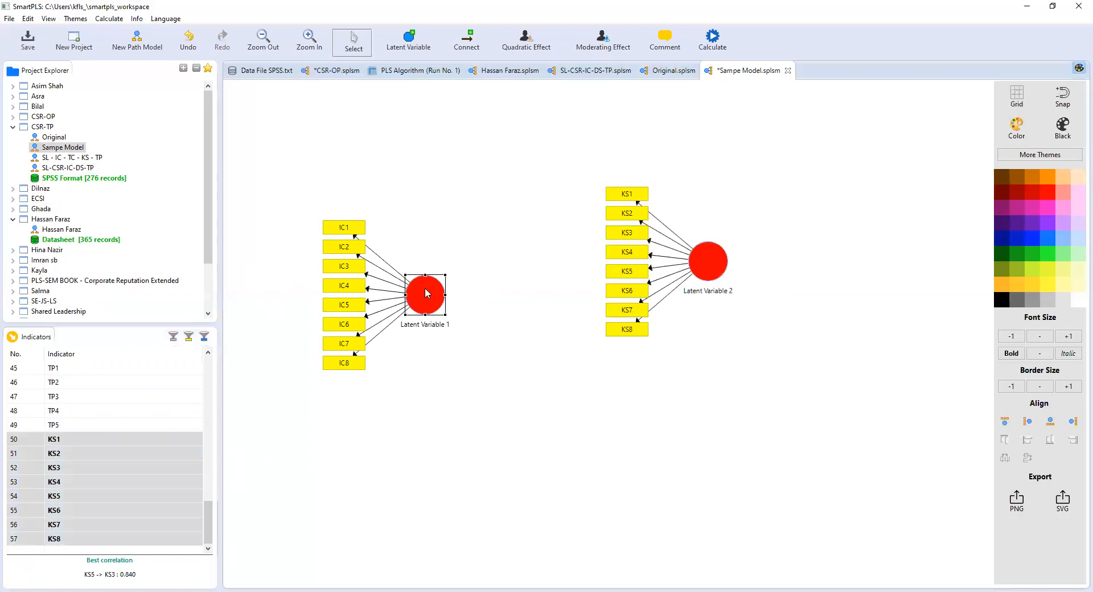
- Rename Latent Variable 1 to IC
right_click(427, 295)
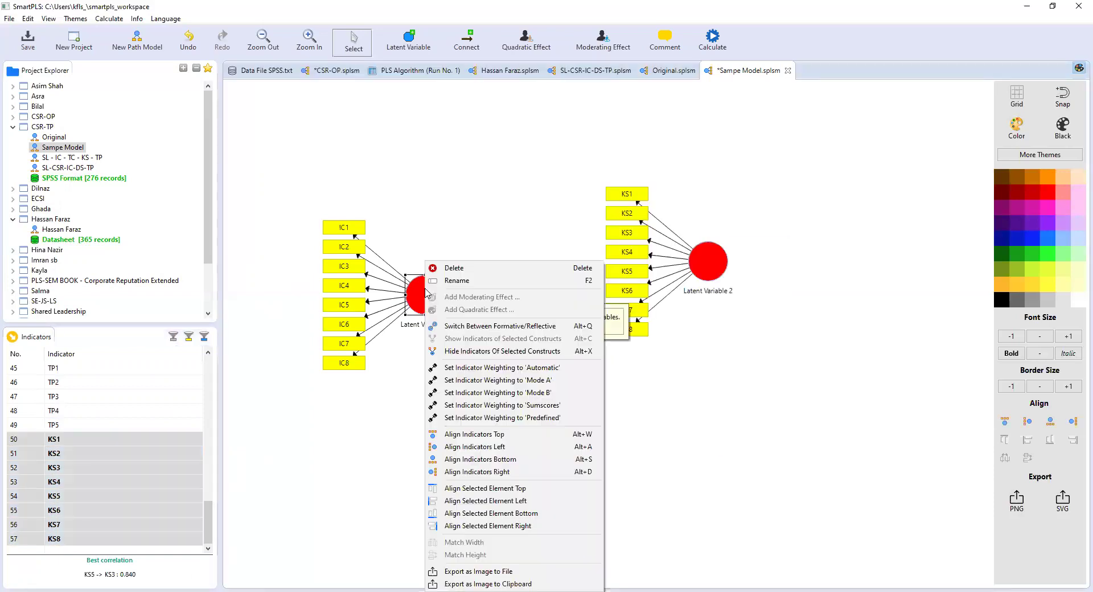
click(480, 282)
text(IC)
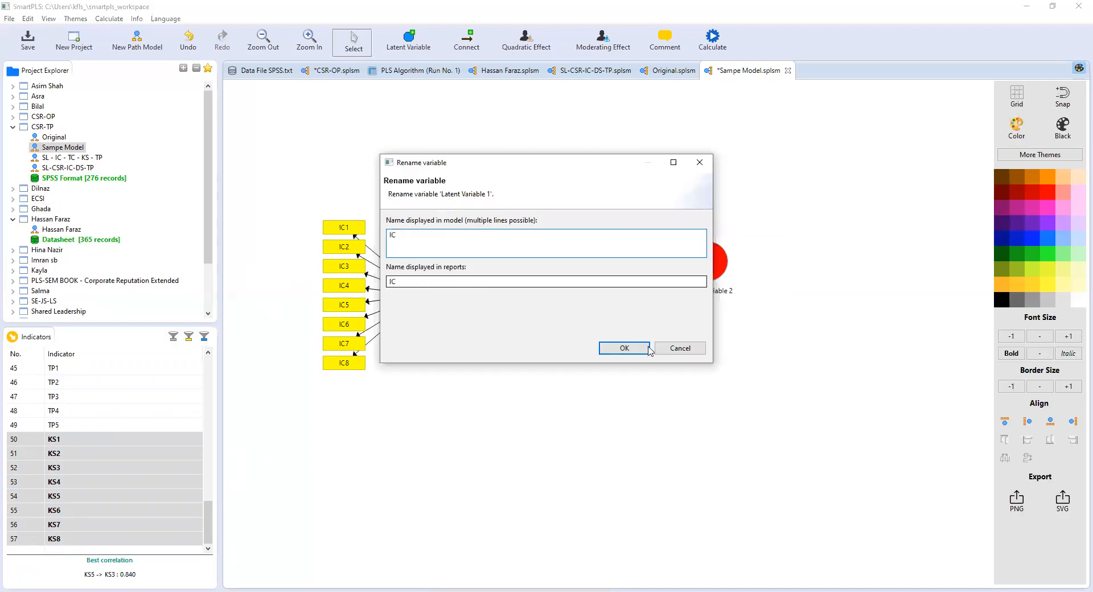
click(634, 349)
mouse_move(708, 262)
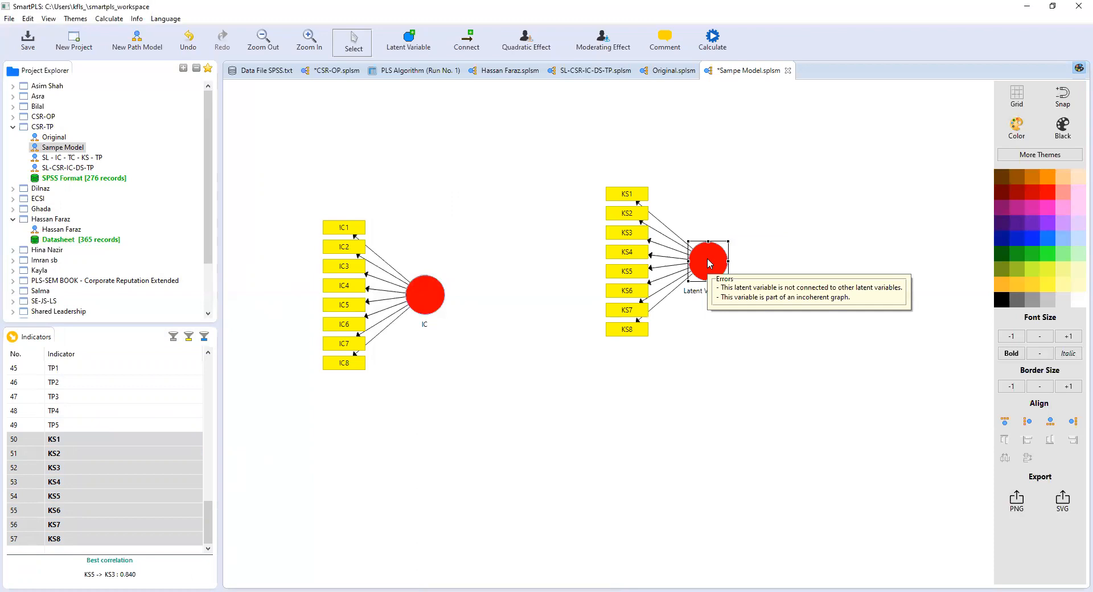
- Rename Latent Variable 2 to KS and flip its indicators to the right side
double_click(709, 263)
text(KS)
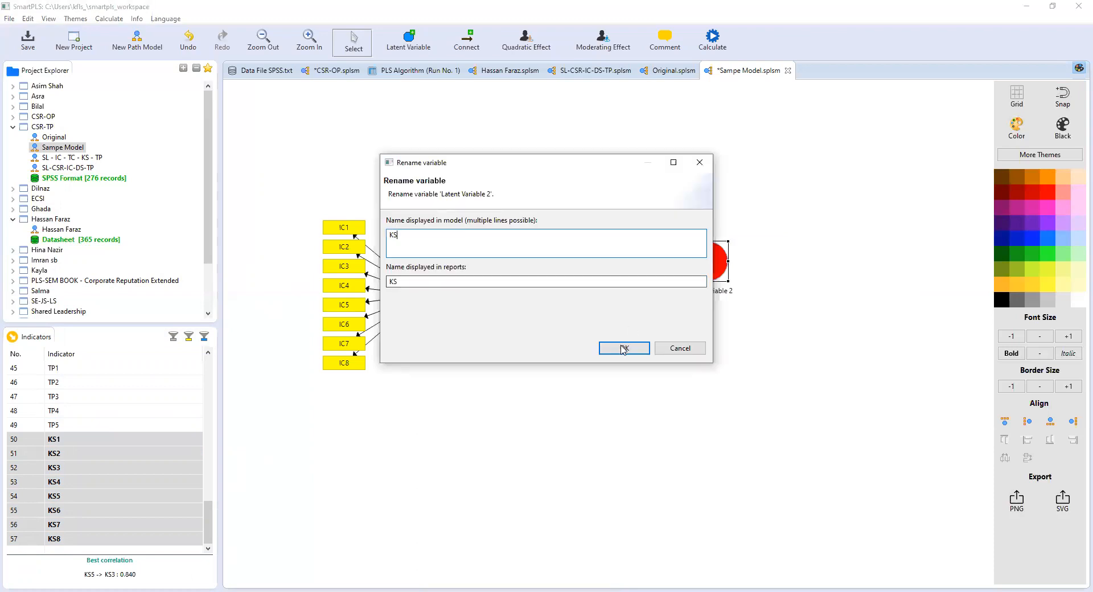
click(624, 349)
click(1072, 422)
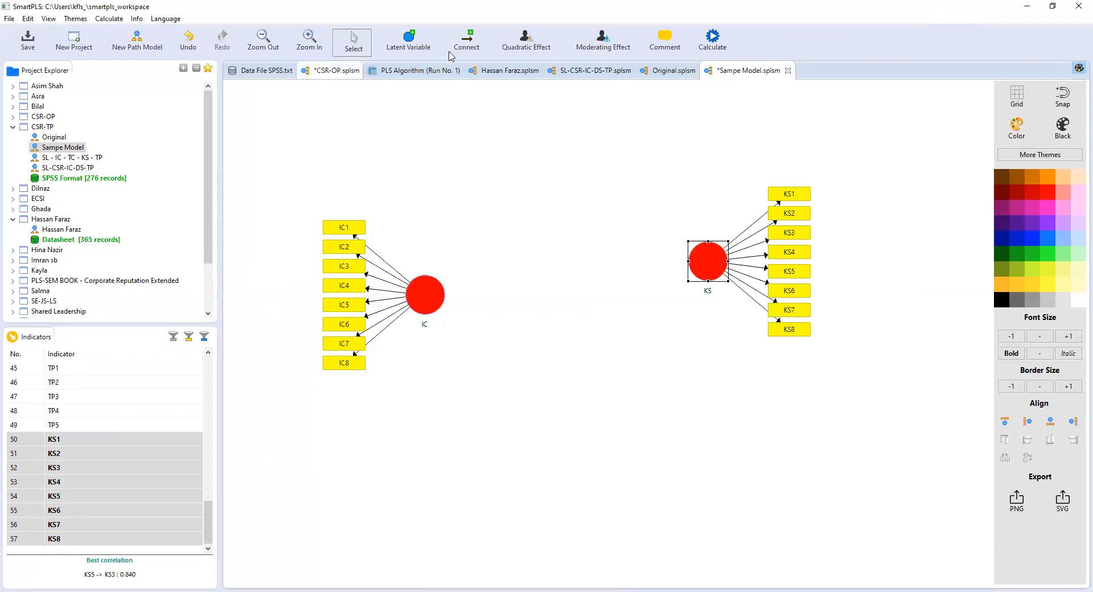
- Place KS level with IC and draw a path from IC to KS
click(1063, 94)
click(606, 298)
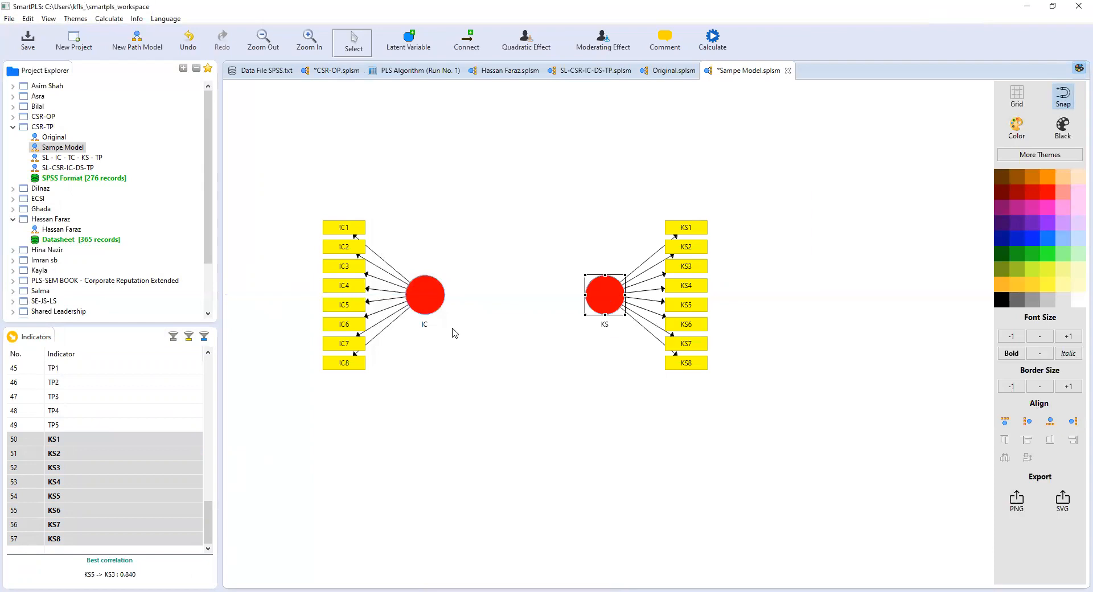
click(466, 38)
drag(427, 294, 602, 297)
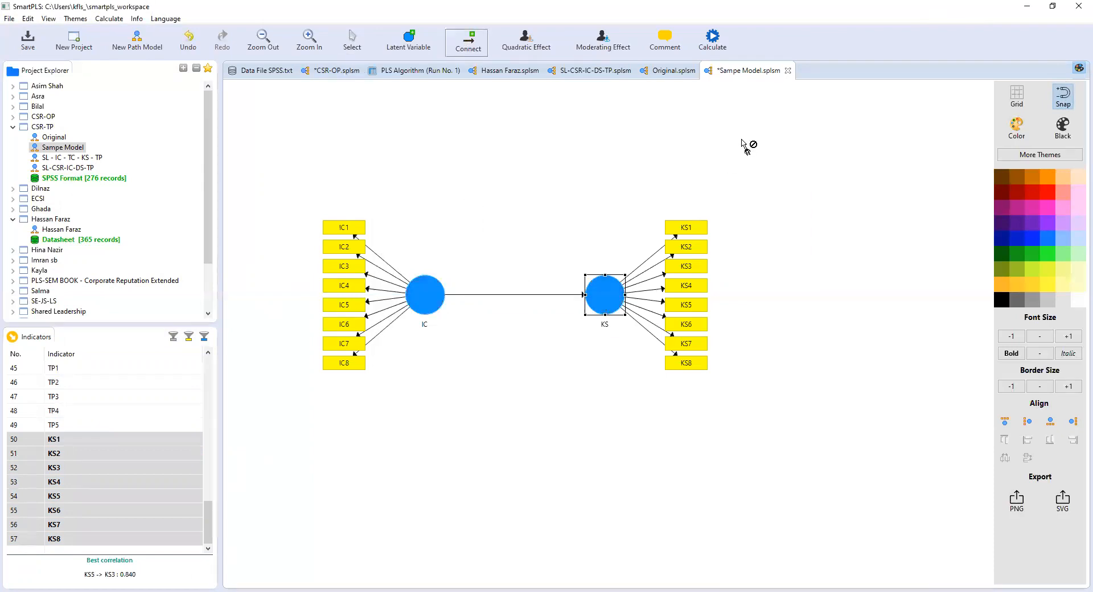
- Run the PLS Algorithm calculation on the model
click(713, 39)
click(753, 41)
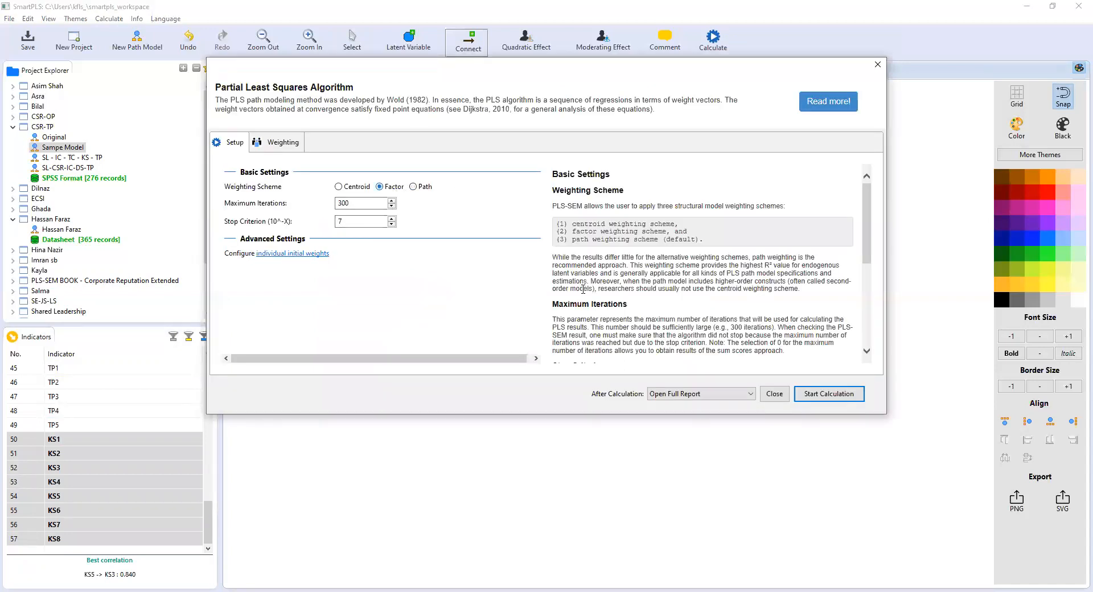
click(828, 393)
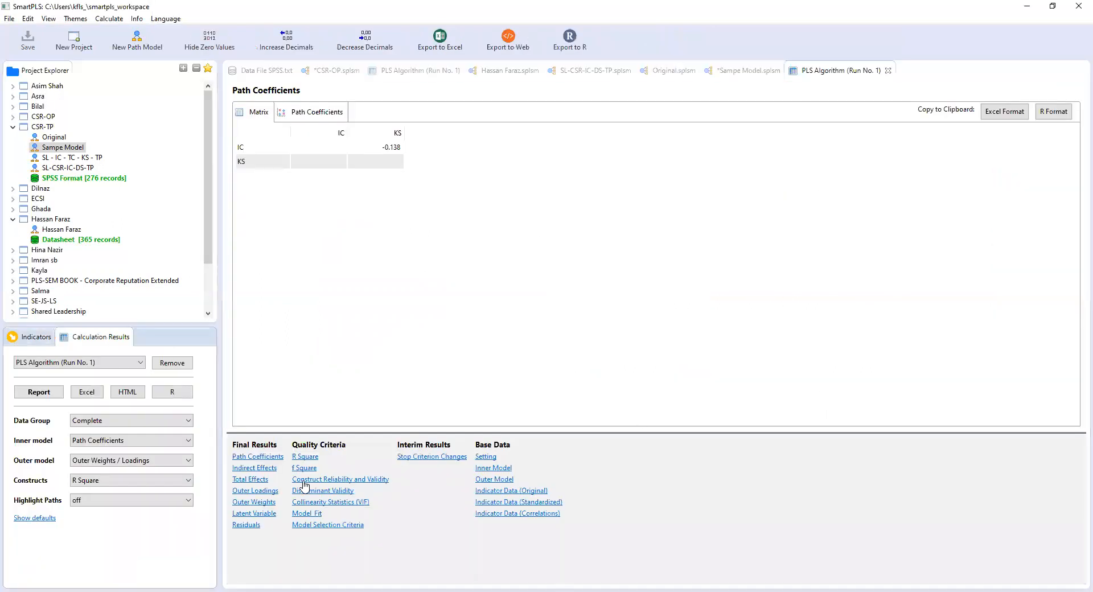
- Review Construct Reliability and Validity with the AVE column, then return to the Sampe Model diagram
click(316, 481)
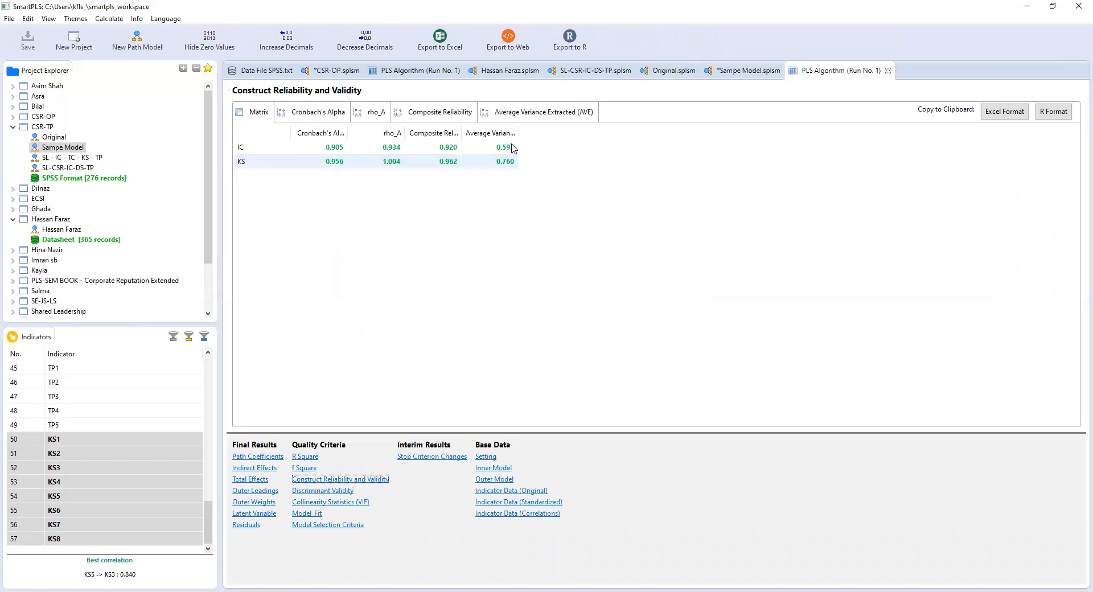
drag(517, 133, 582, 133)
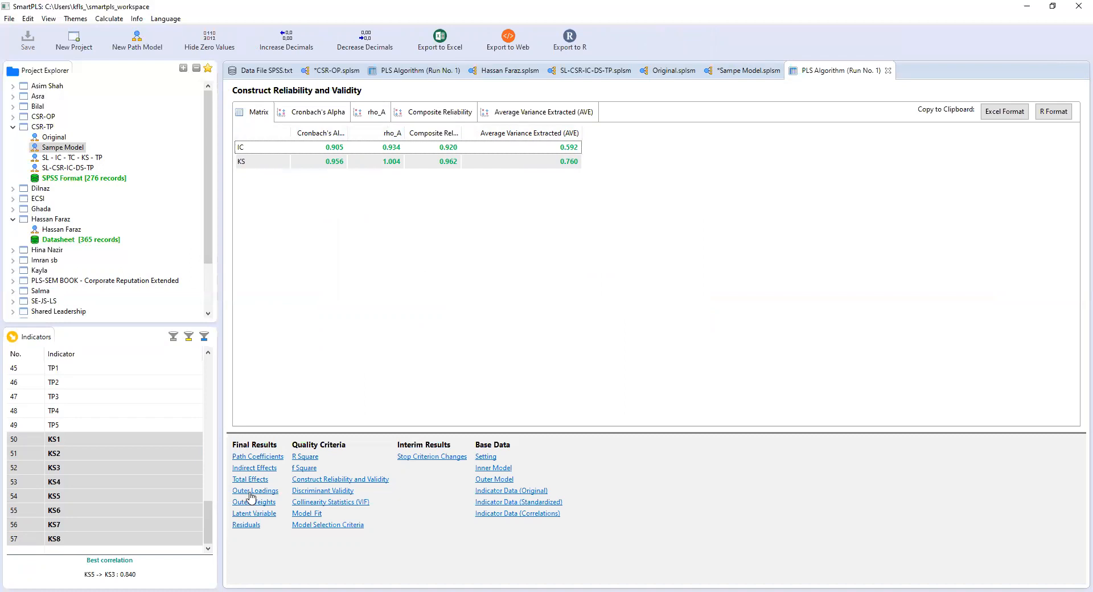
click(741, 72)
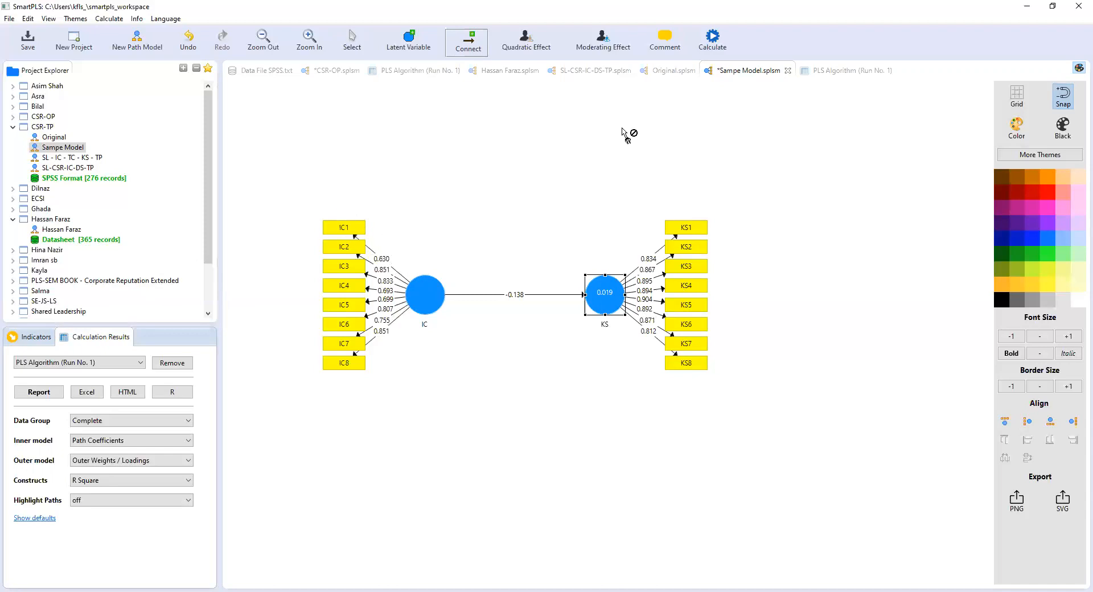
- Copy the Outer Loadings table from the PLS results in Excel format
click(854, 70)
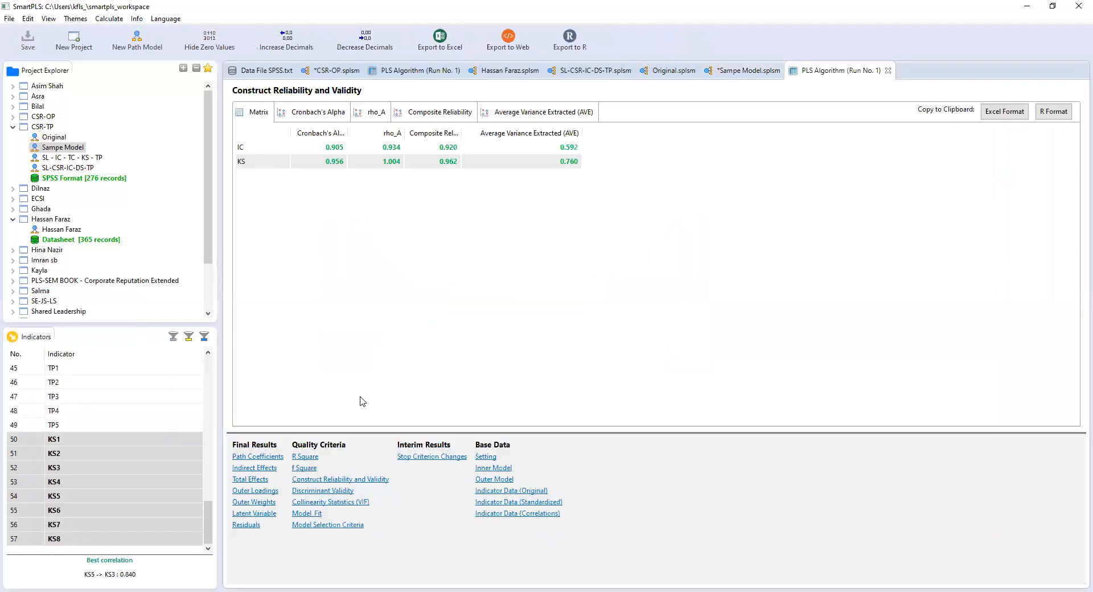
click(255, 490)
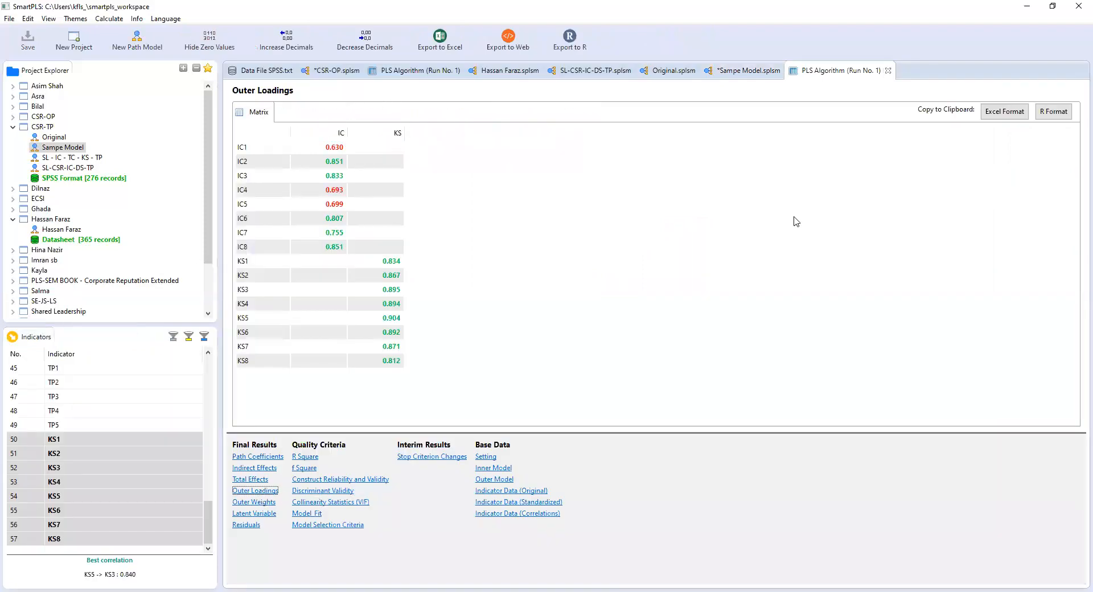
click(1003, 112)
- Switch over to the Validity Calculator workbook in Excel
key(alt+Tab)
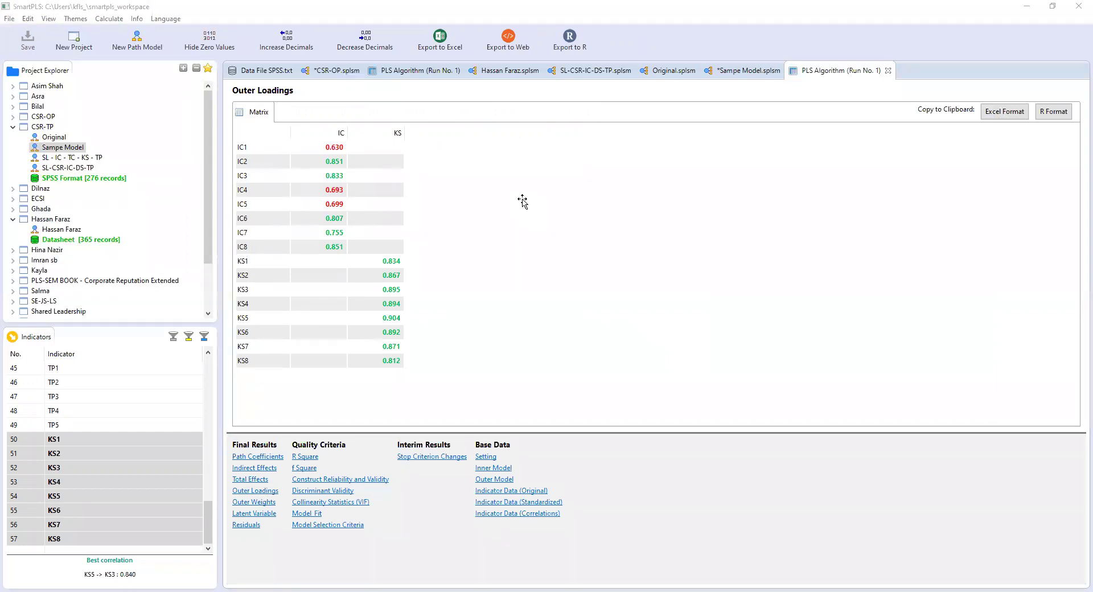
key(alt+Tab)
- Paste the outer loadings at cell L1 beside the calculator
click(630, 155)
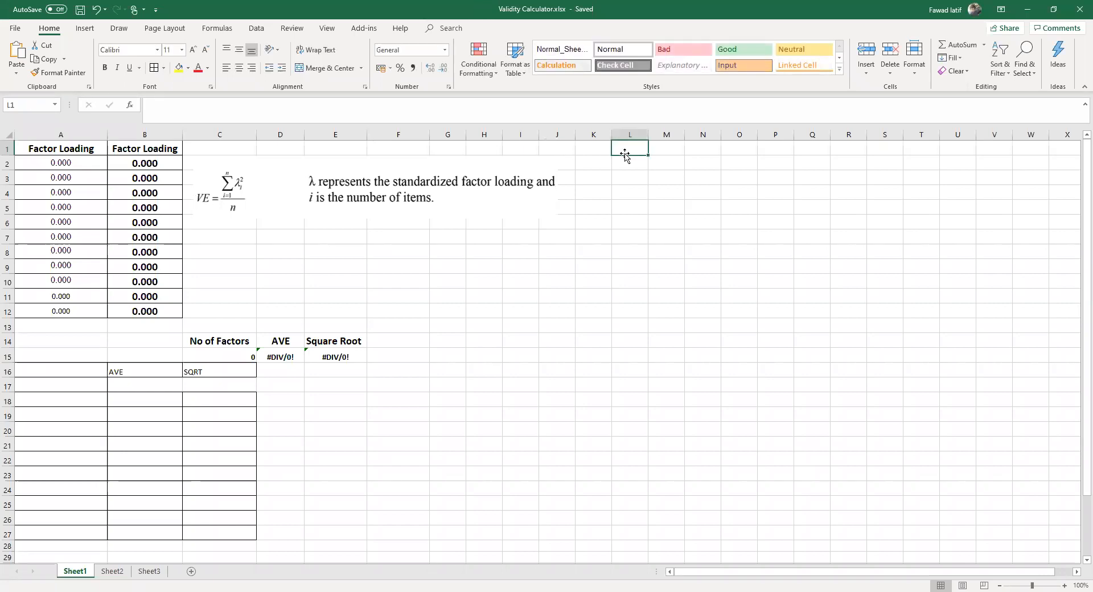
text(IC	KS	 IC1	0.63		 IC2	0.851		 IC3	0.833		 IC4	0.693		 IC5	0.699		 IC6	0.807		 IC7	0.755		 IC8	0.851		 KS1		0.834	 KS2		0.867	 KS3		0.895	 KS4		0.894	 KS5		0.904	 KS6		0.892	 KS7		0.871	 KS8		0.812)
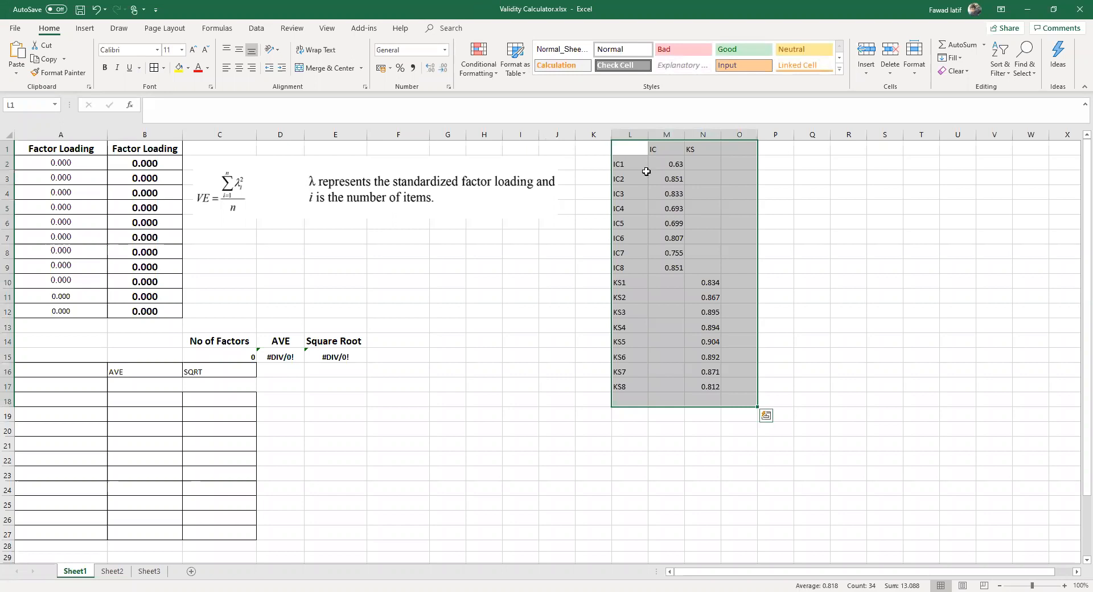
double_click(631, 177)
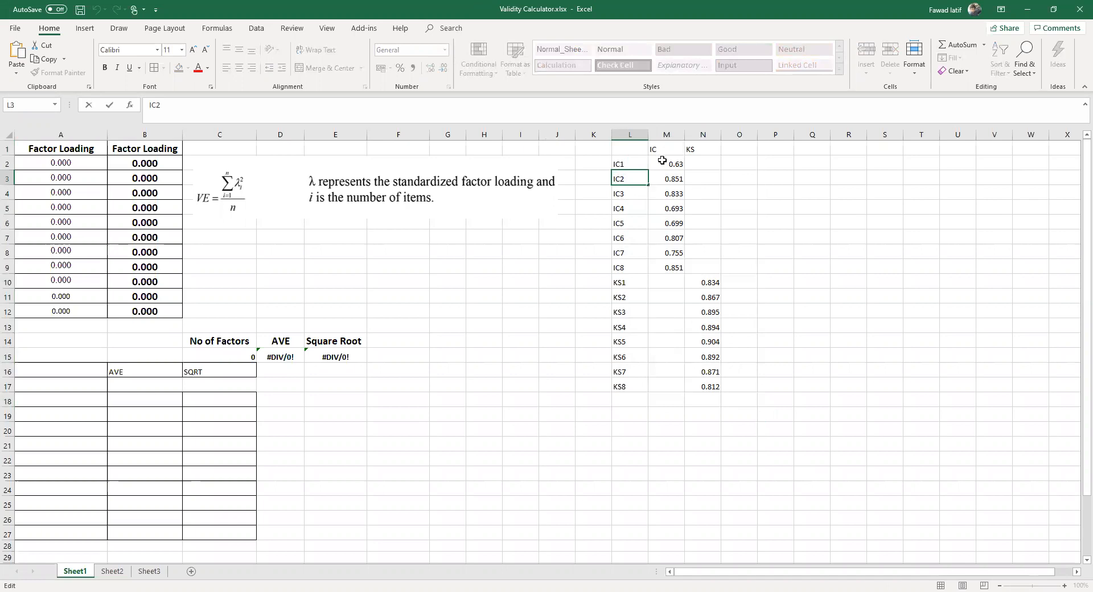
- Copy IC's eight loadings from M2:M9 into the first Factor Loading column at A2
click(667, 162)
key(ctrl+shift+Down)
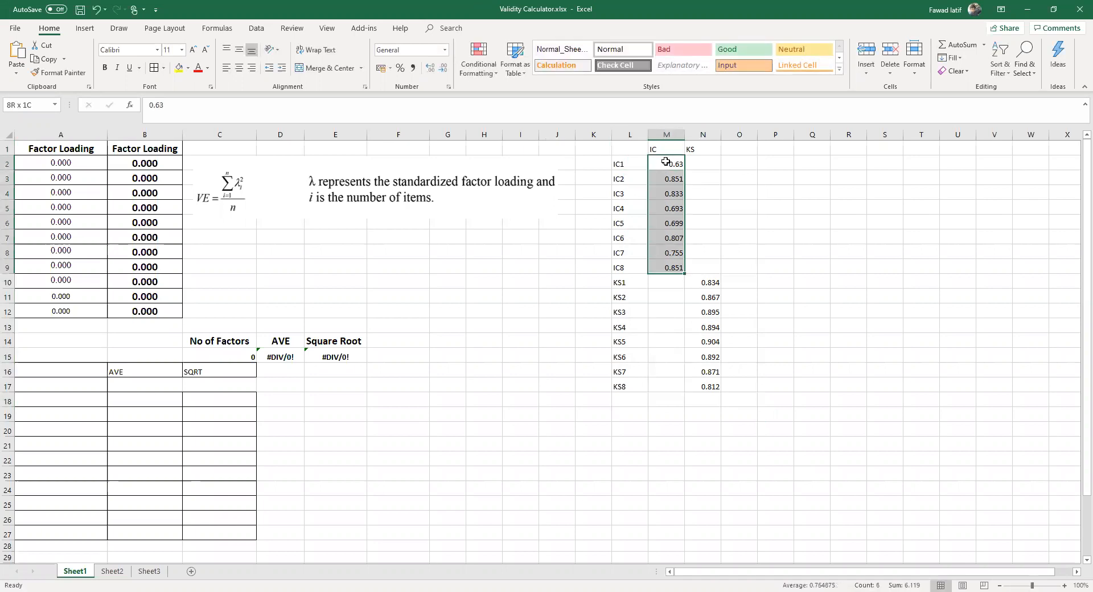
key(ctrl+c)
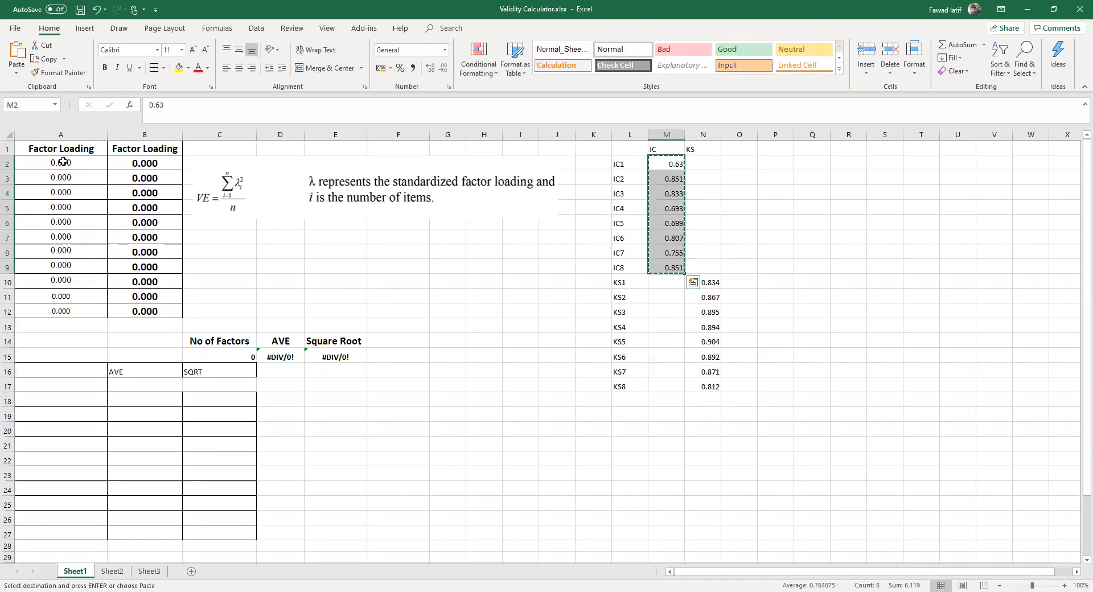
click(61, 162)
key(ctrl+v)
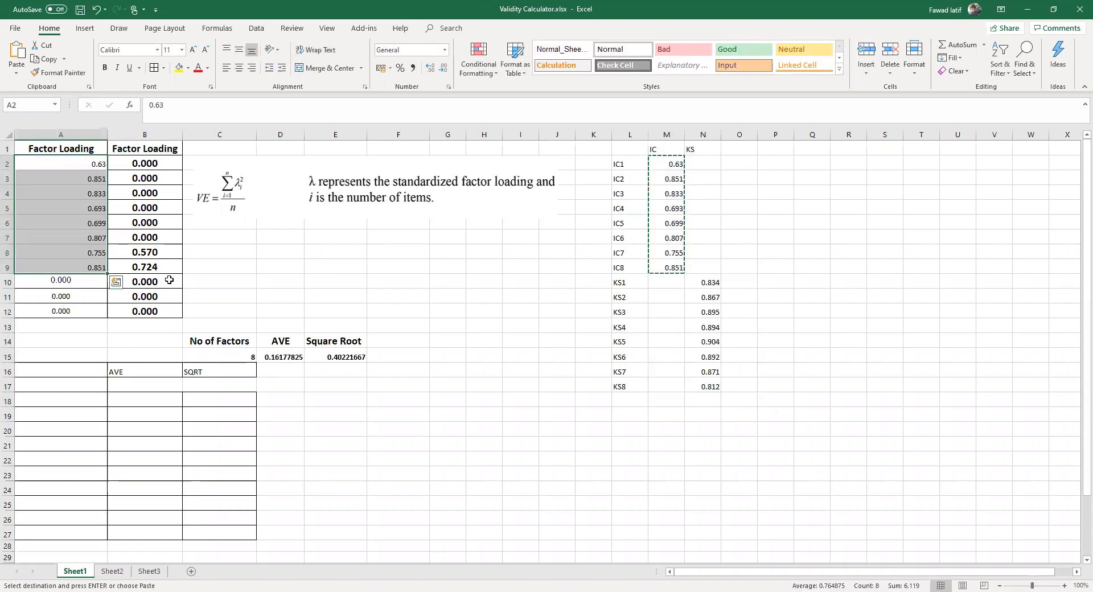
- Enter =POWER(A2,2) in B2 to square the first IC loading
click(145, 164)
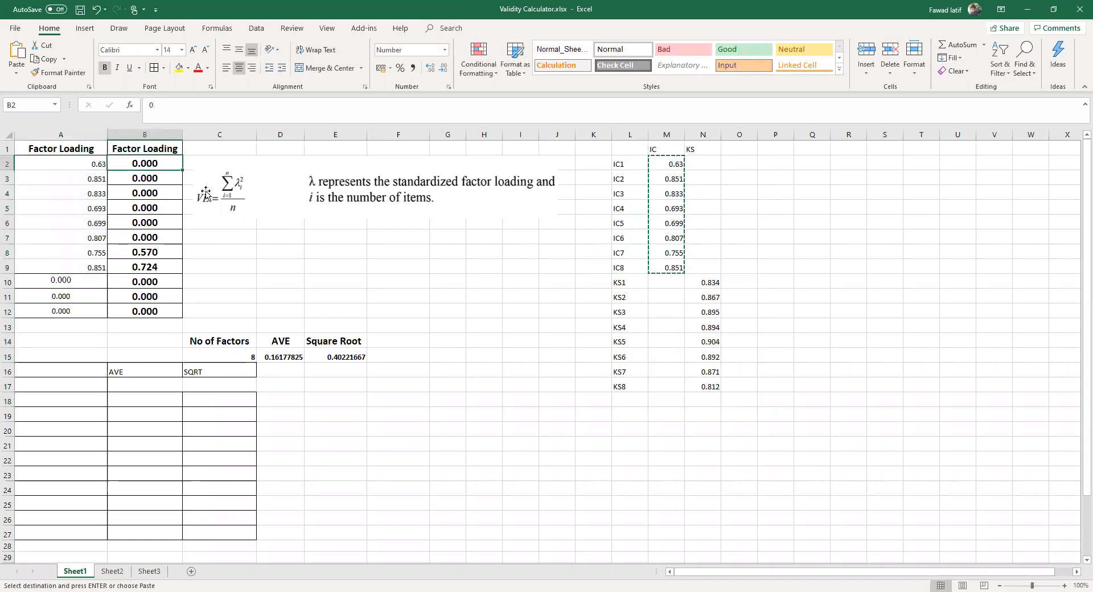
click(266, 186)
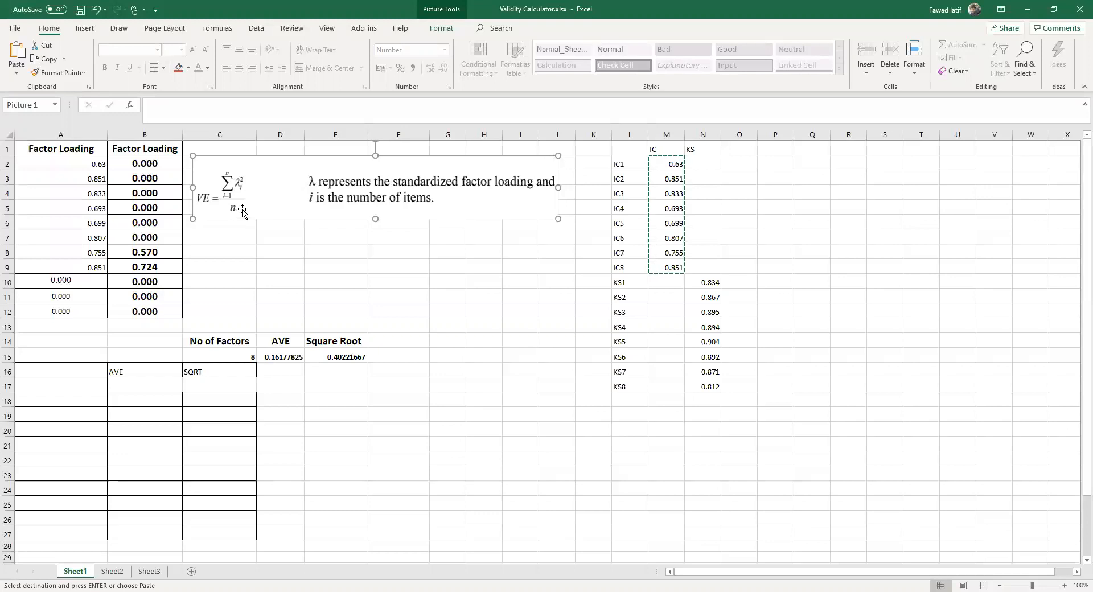
click(89, 164)
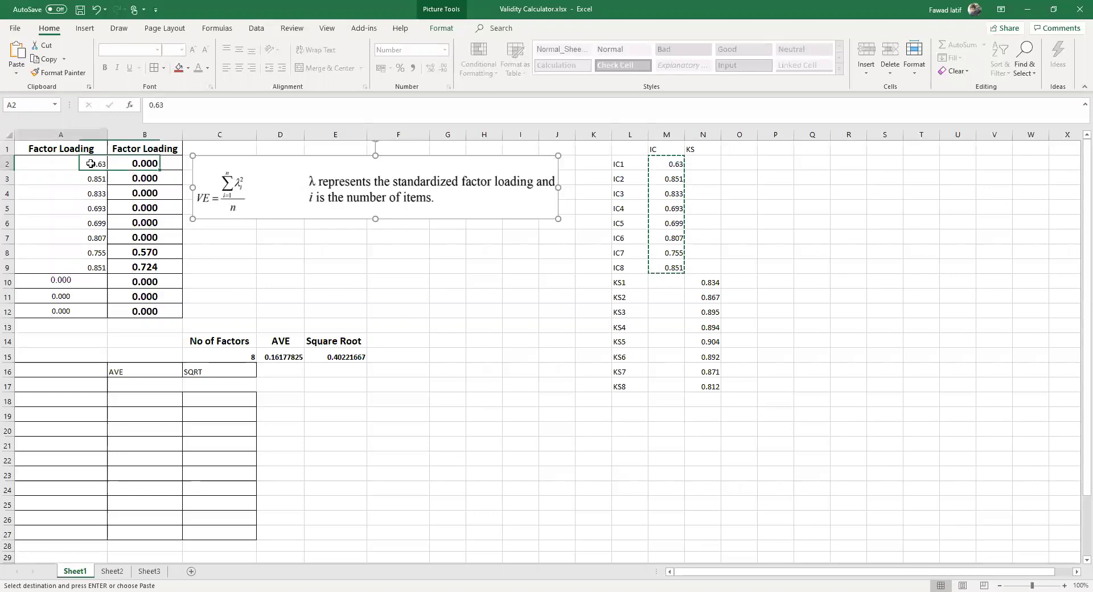
click(144, 164)
key(BackSpace)
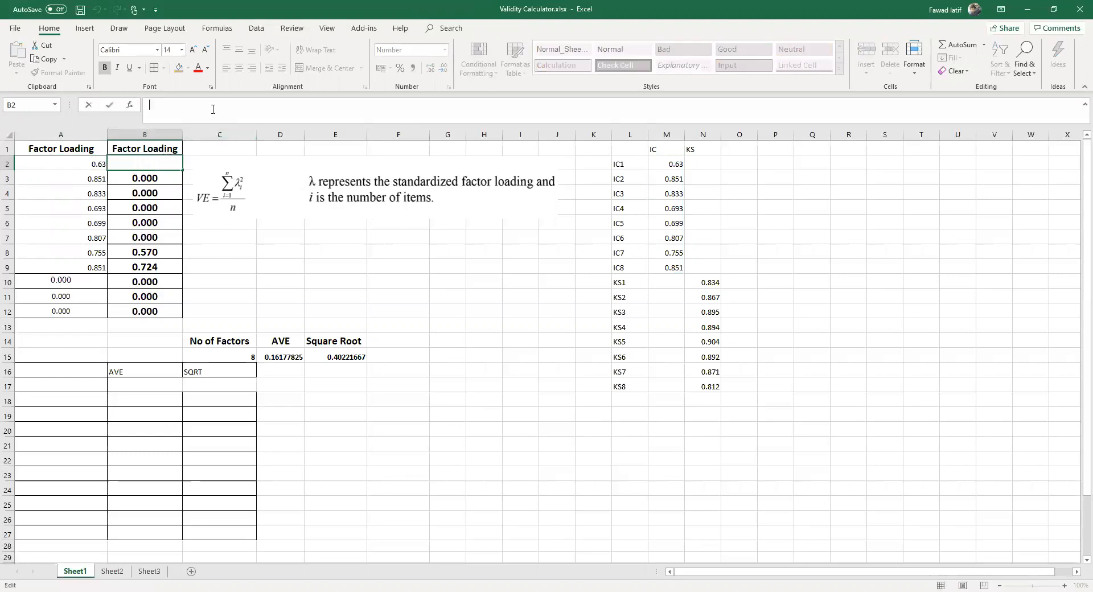
text(=)
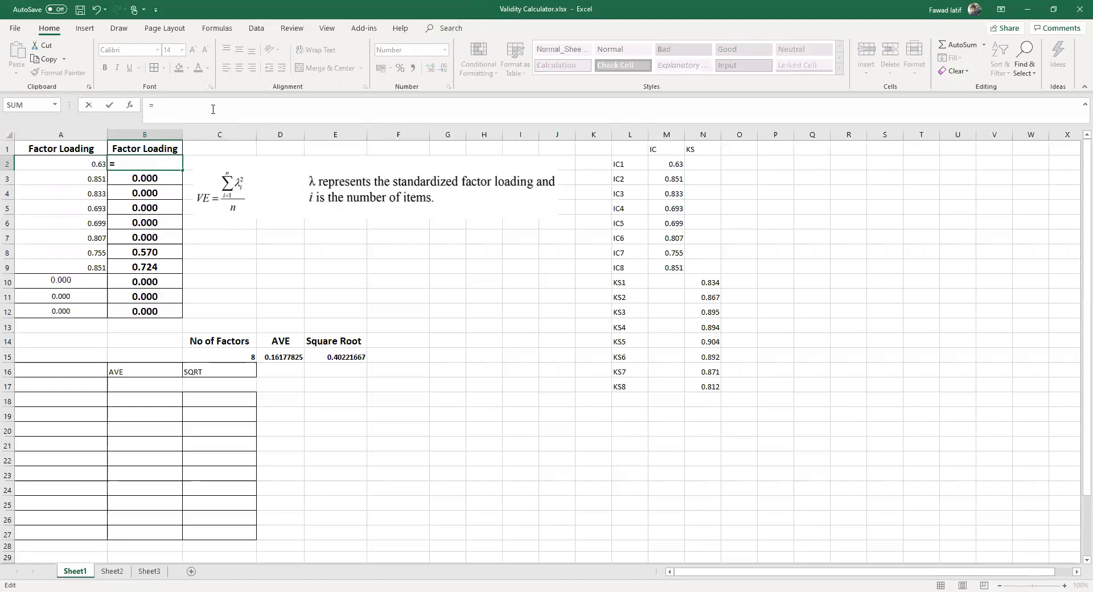
text(power()
click(86, 163)
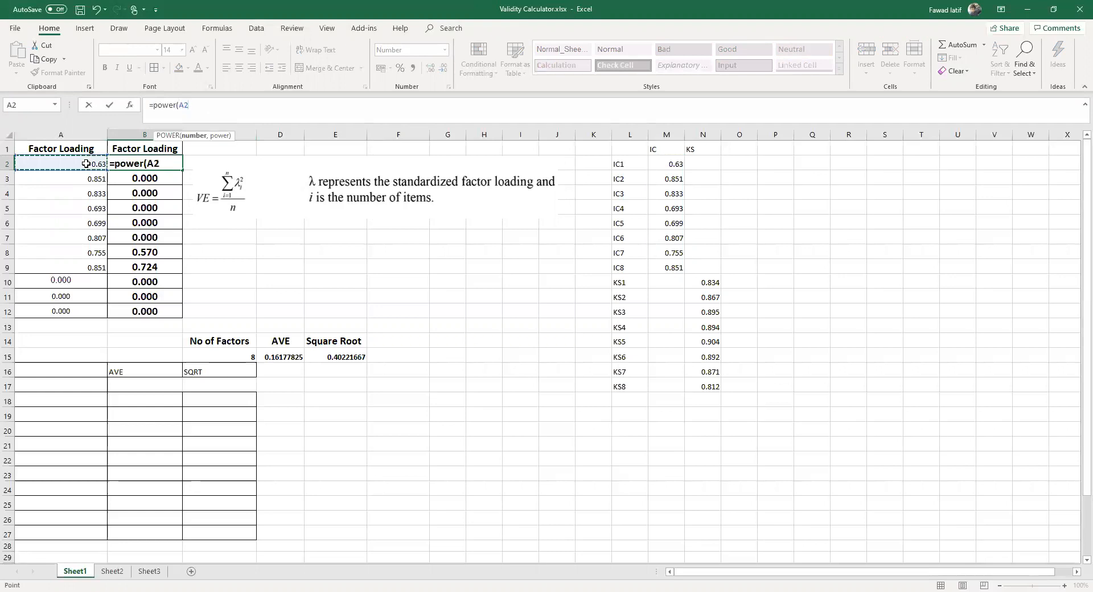
text(,2))
key(Return)
- Fill the squaring formula down column B and check the resulting AVE of about 0.591
click(155, 163)
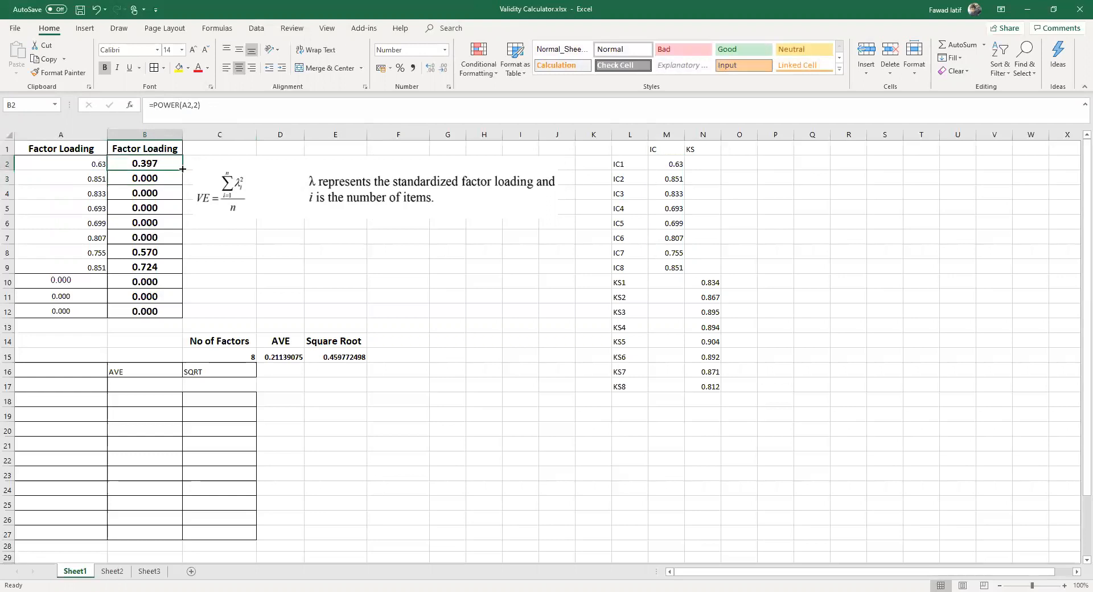
drag(182, 171, 170, 312)
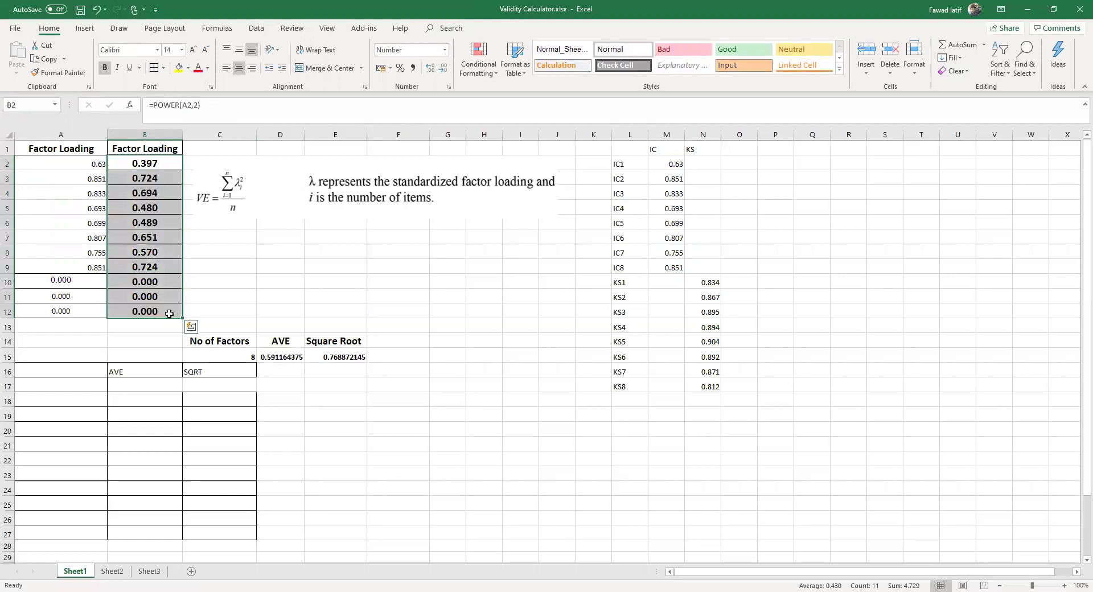
click(282, 356)
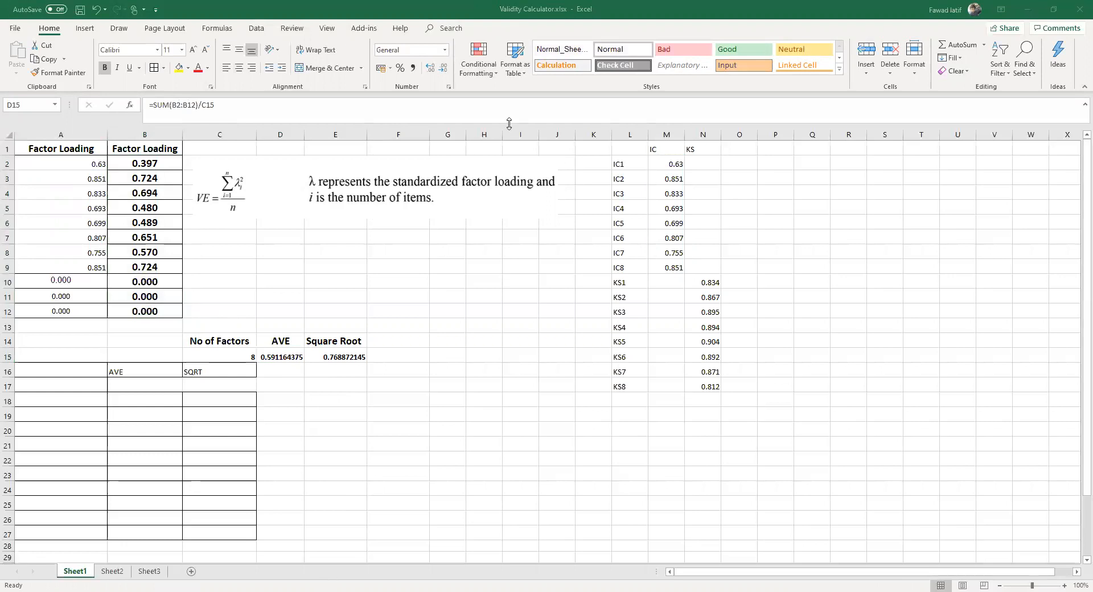
- Show the Construct Reliability and Validity table to check IC's AVE of 0.592
key(alt+Tab)
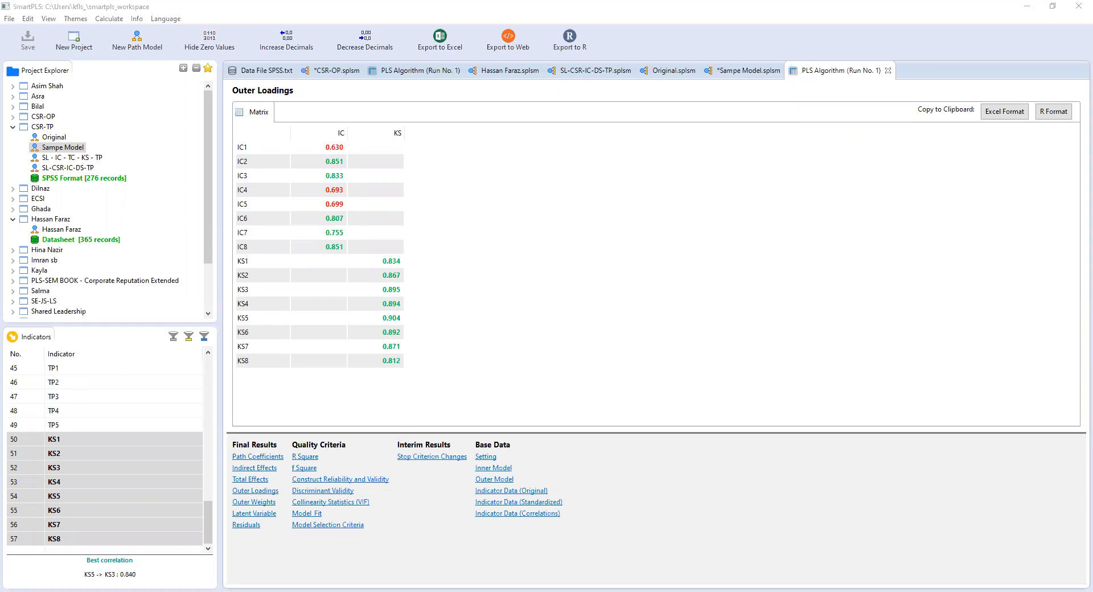
click(339, 480)
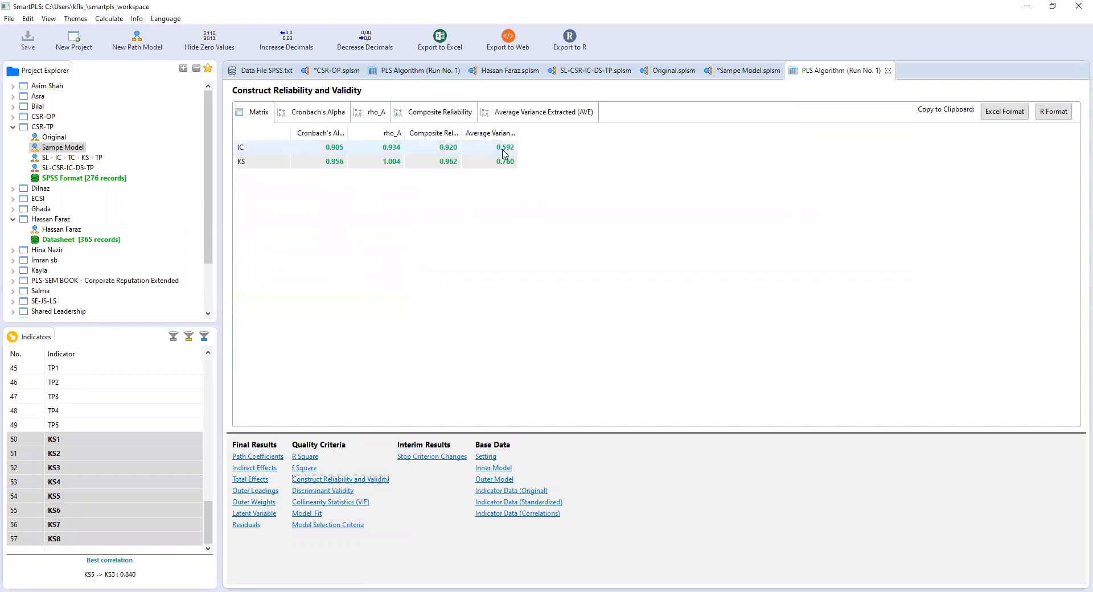
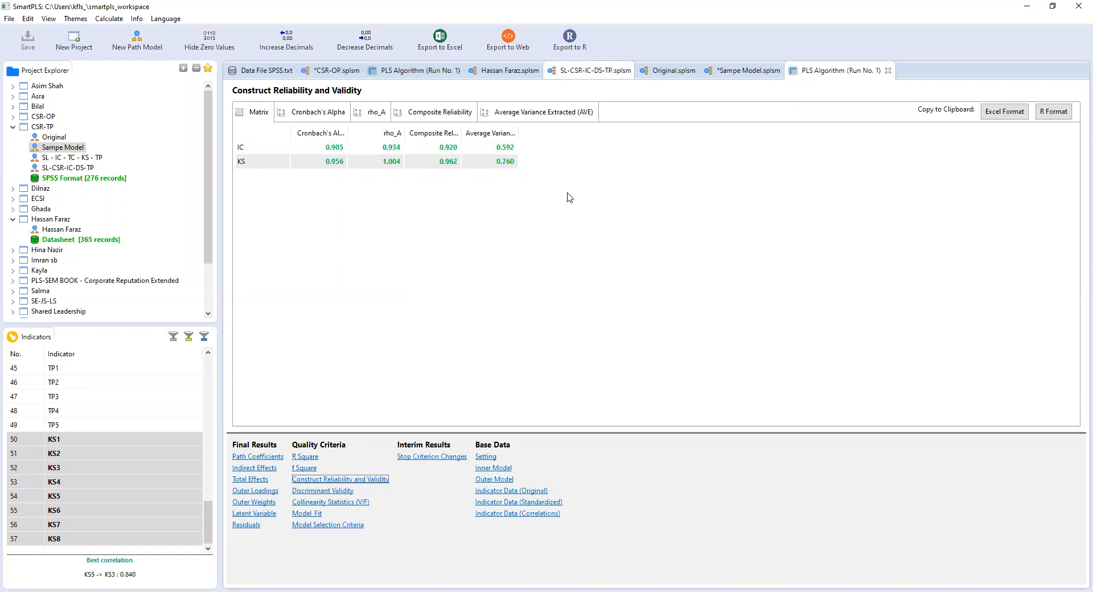
- Switch from SmartPLS to the Validity Calculator workbook in Excel
key(alt+Tab)
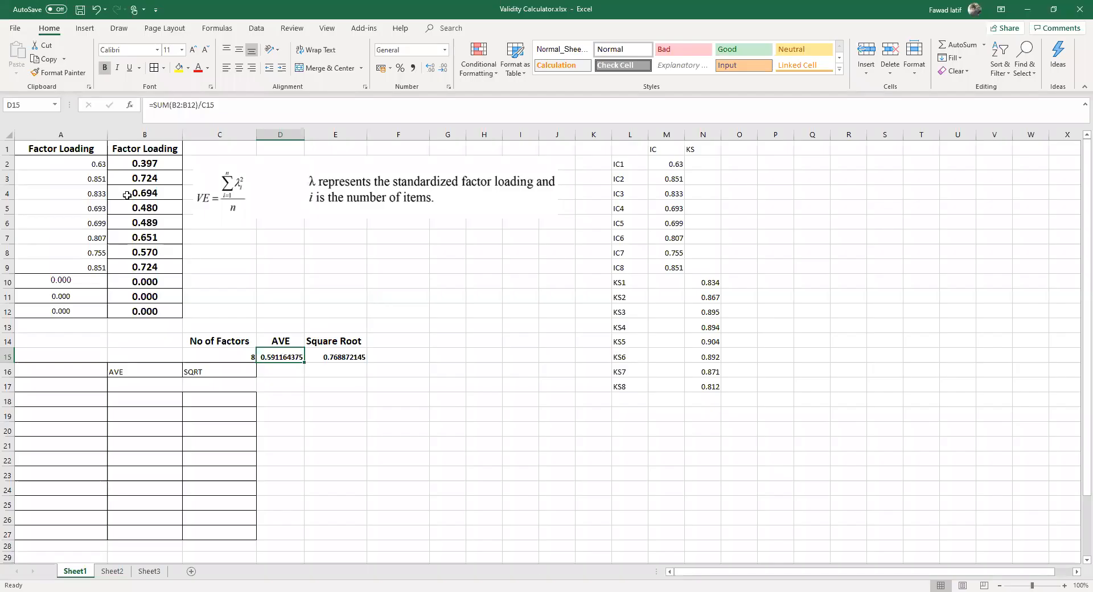
click(92, 162)
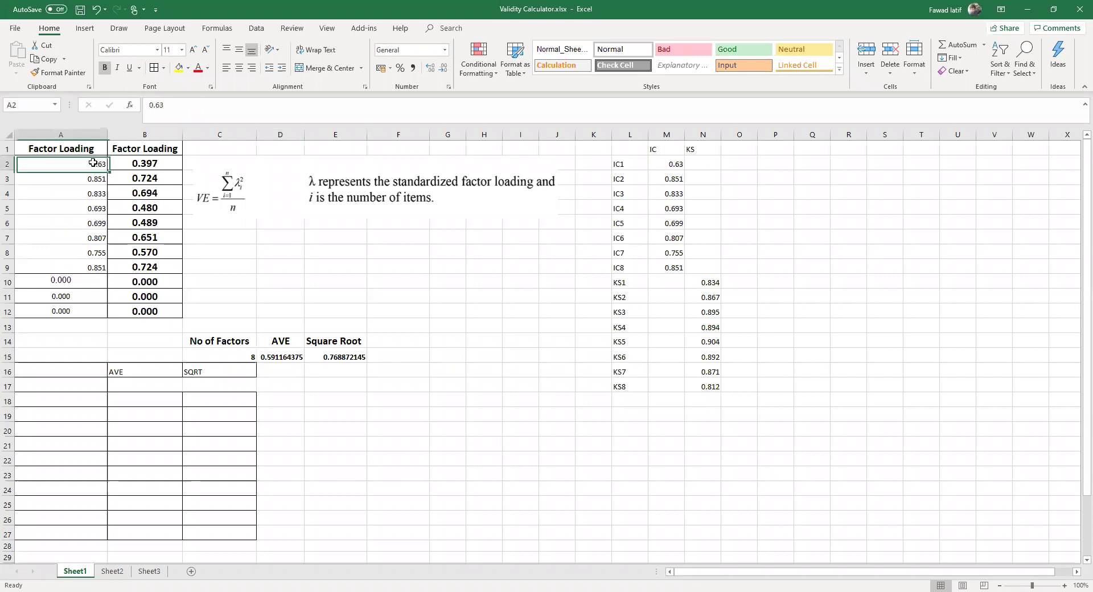
key(Right)
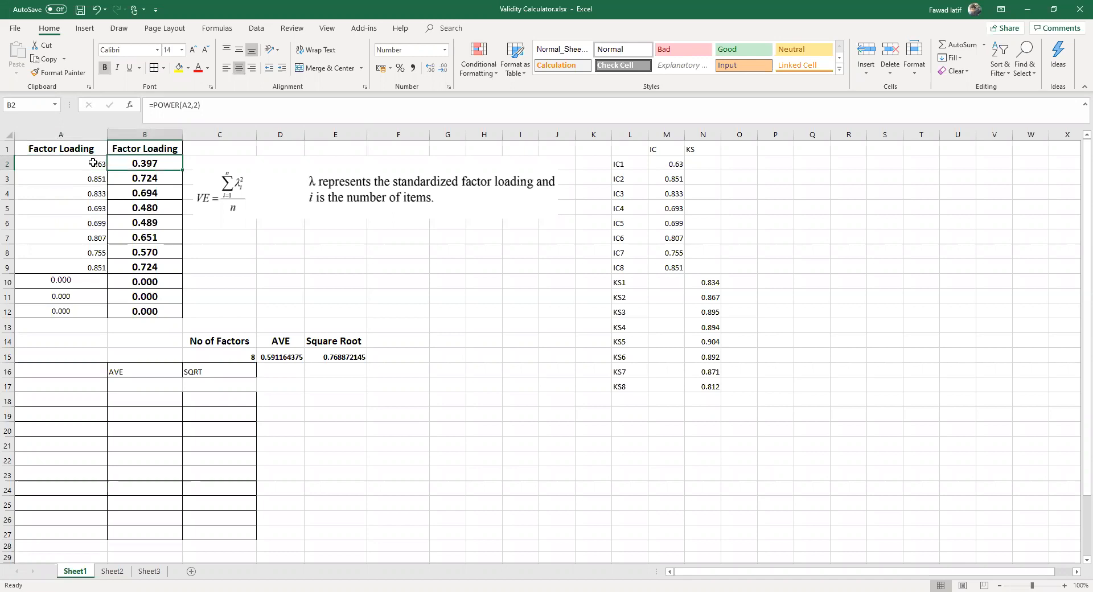
key(Left)
key(Right)
key(Down)
key(Down)
key(Down)
key(Down)
key(Down)
key(Down)
key(Up)
key(Up)
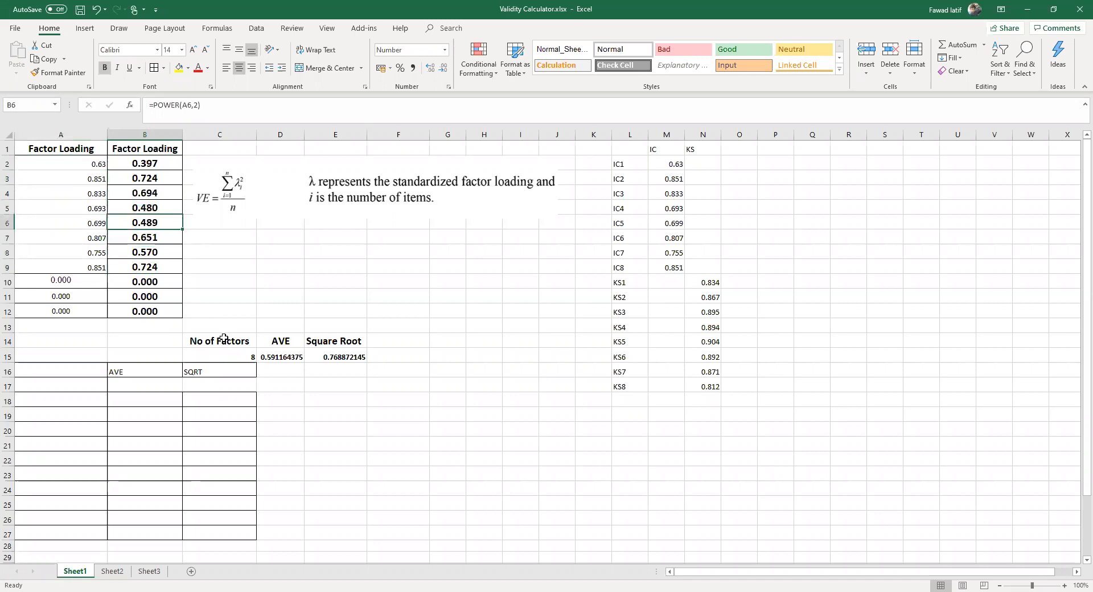
click(234, 358)
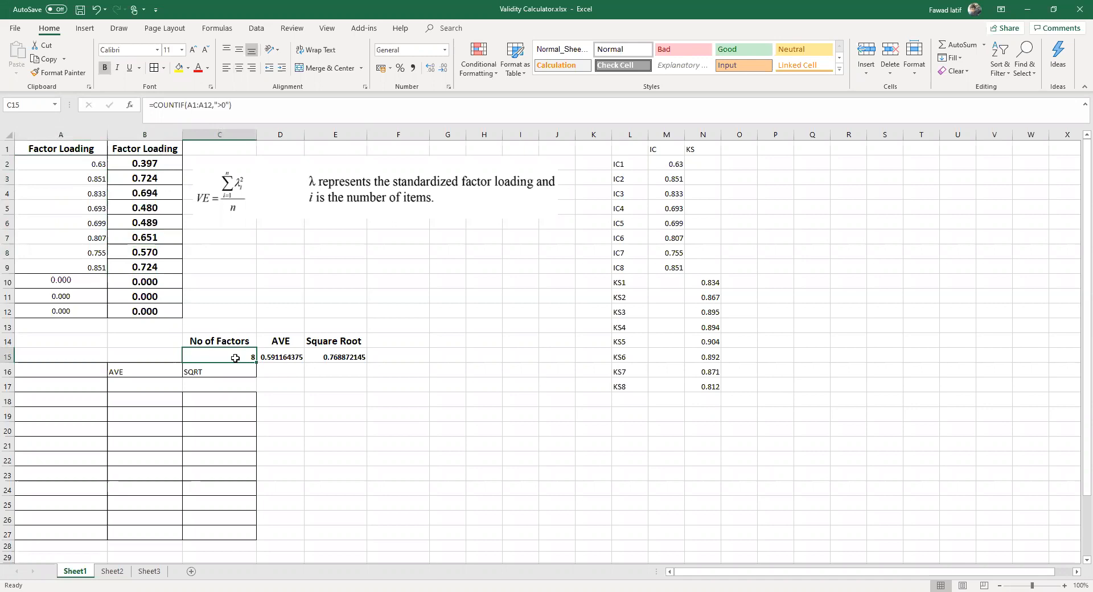
click(269, 356)
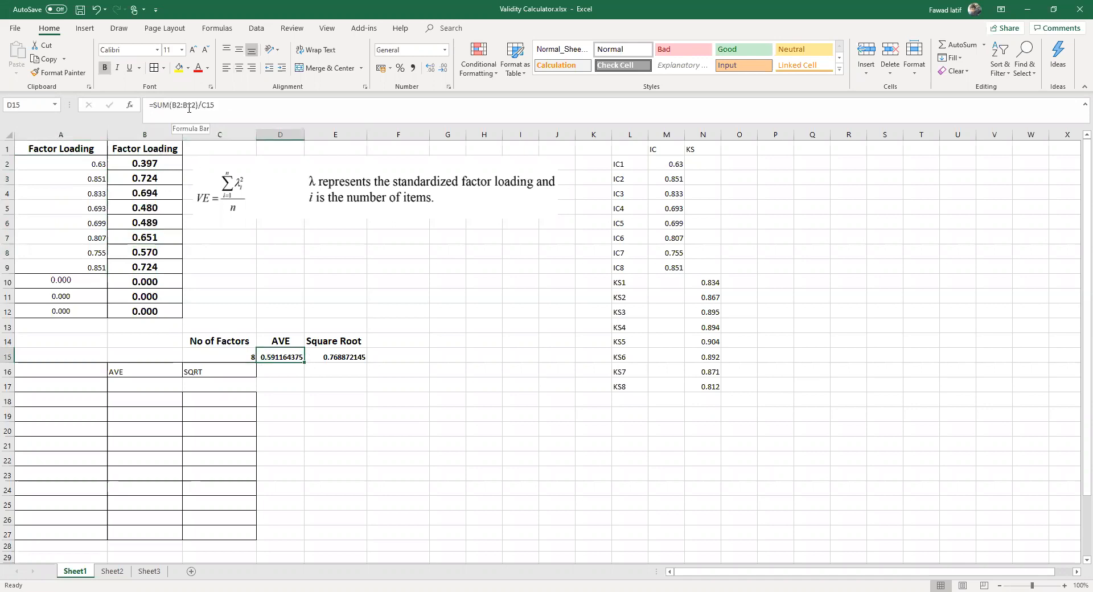
click(218, 105)
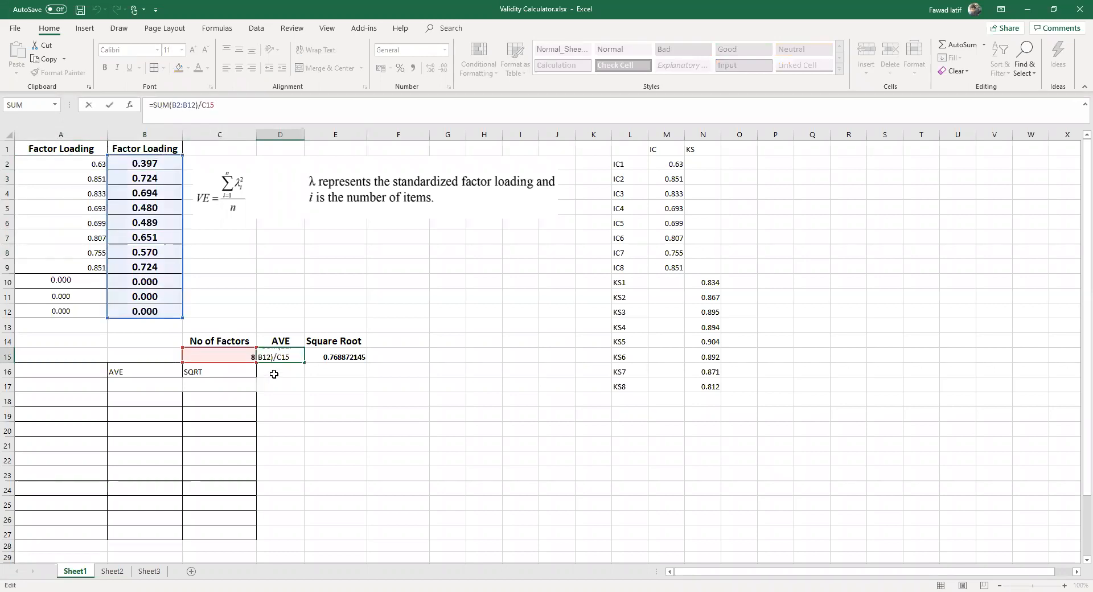
key(ctrl+Return)
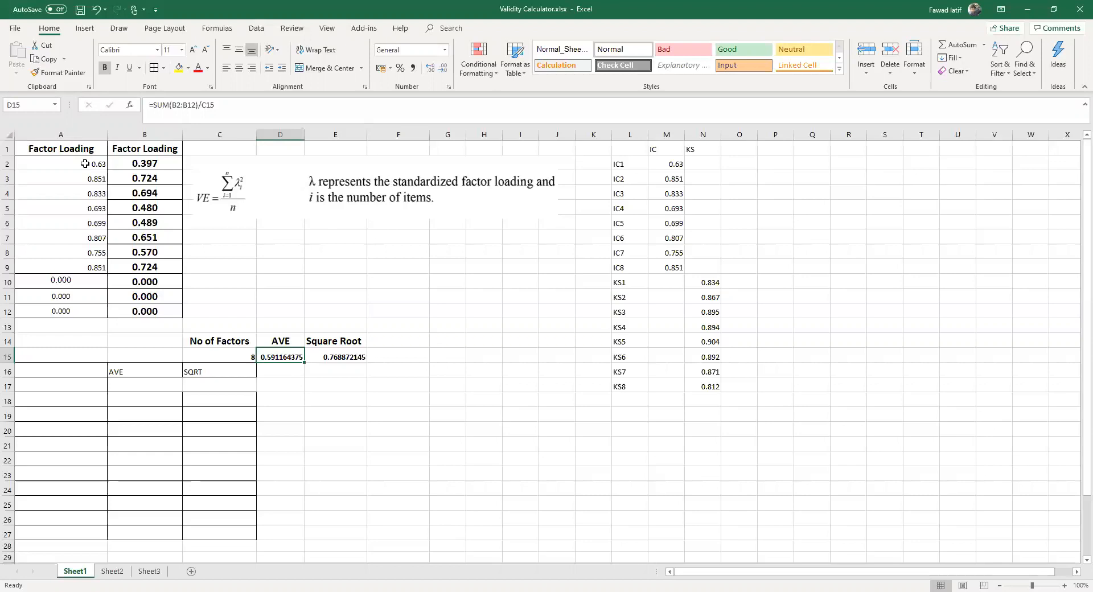
- Enter 0.7 as the loading in A2, A3 and A4
click(86, 163)
text(.70)
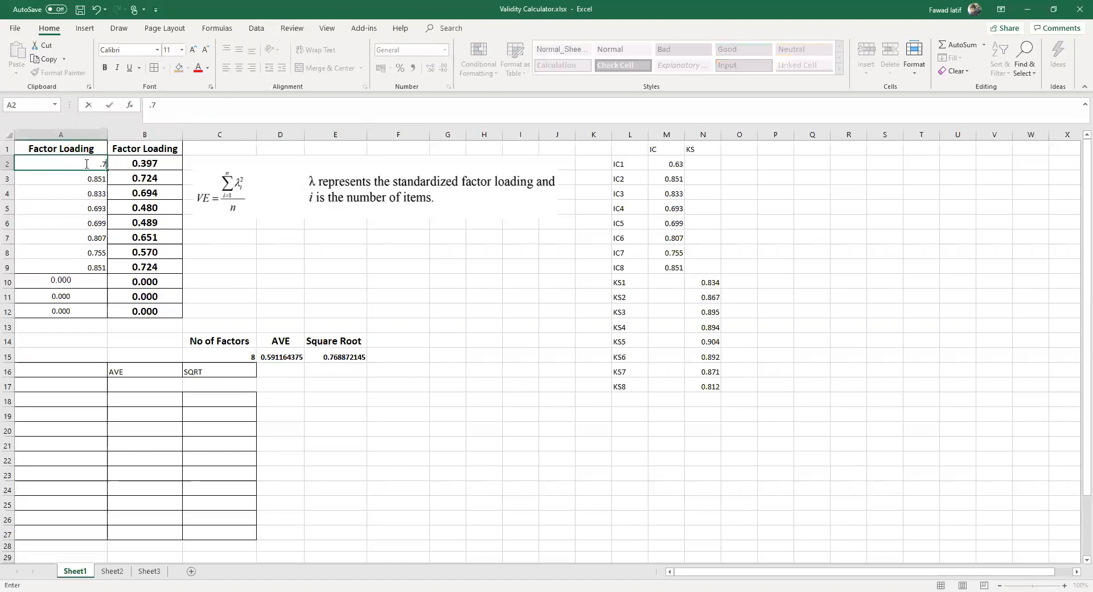
key(Return)
text(.70)
key(Return)
text(.70)
key(Return)
- Clear the old loadings in A5:A9 so AVE reads 0.49, then return to SmartPLS
key(shift+Down)
key(shift+Down)
key(shift+Down)
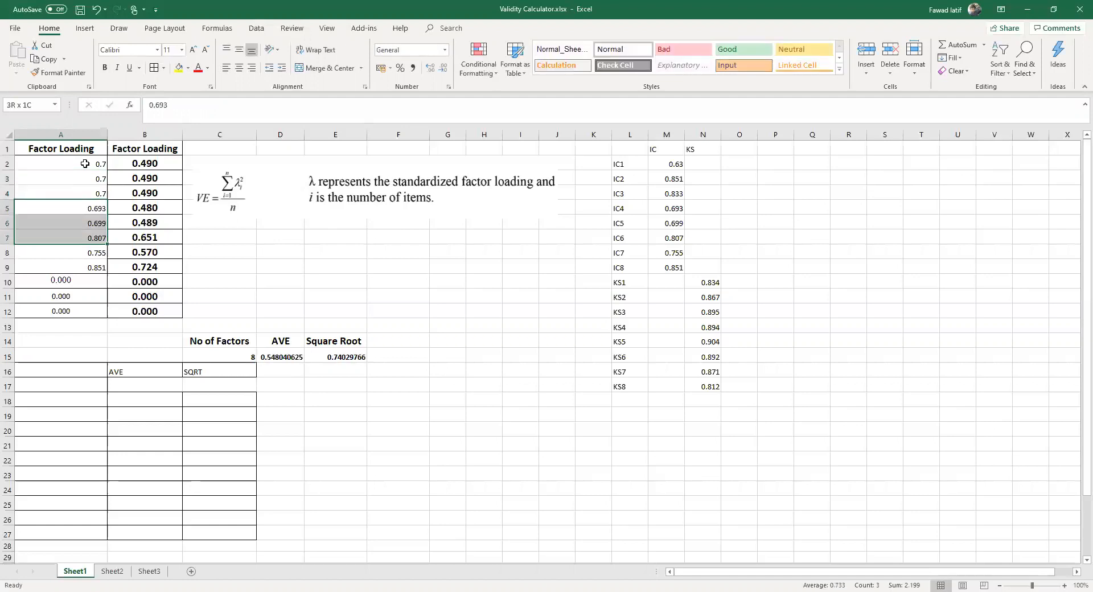
key(Delete)
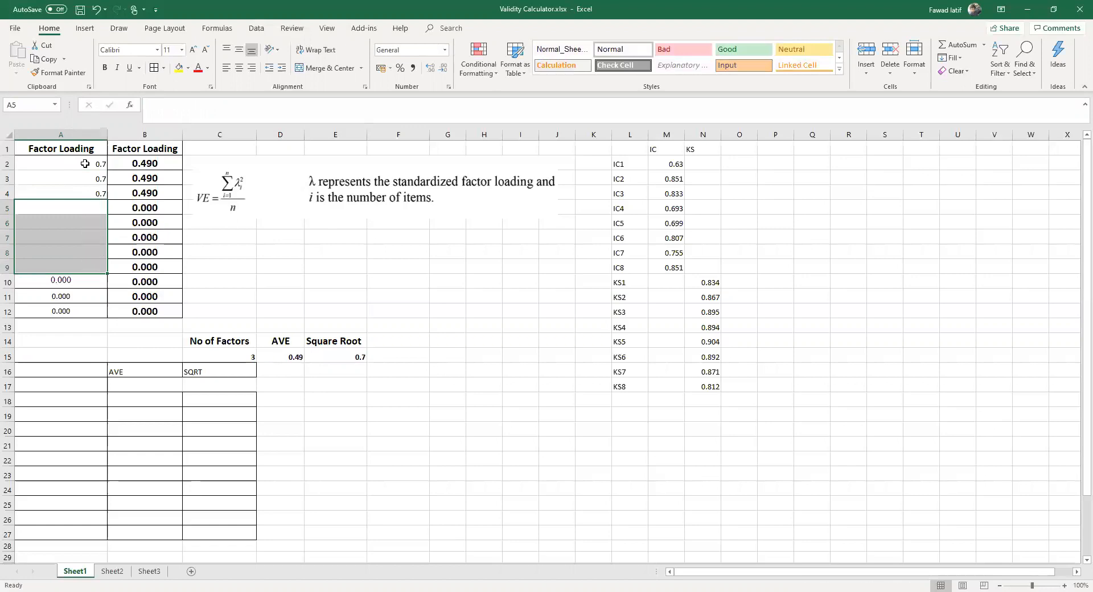
key(Right)
key(Right)
key(Down)
key(Down)
key(Down)
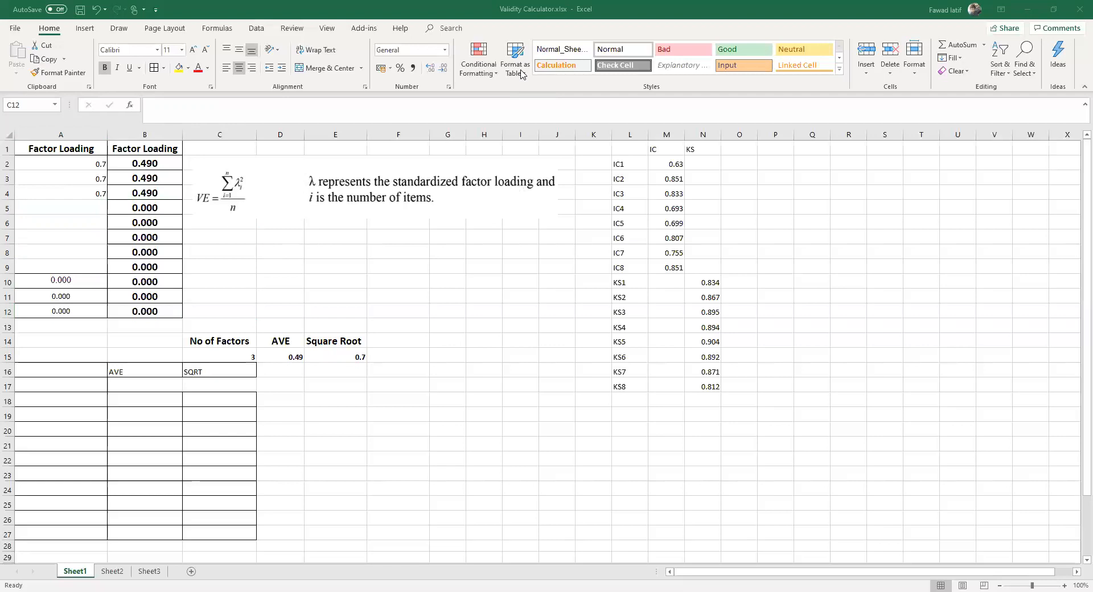
key(alt+Tab)
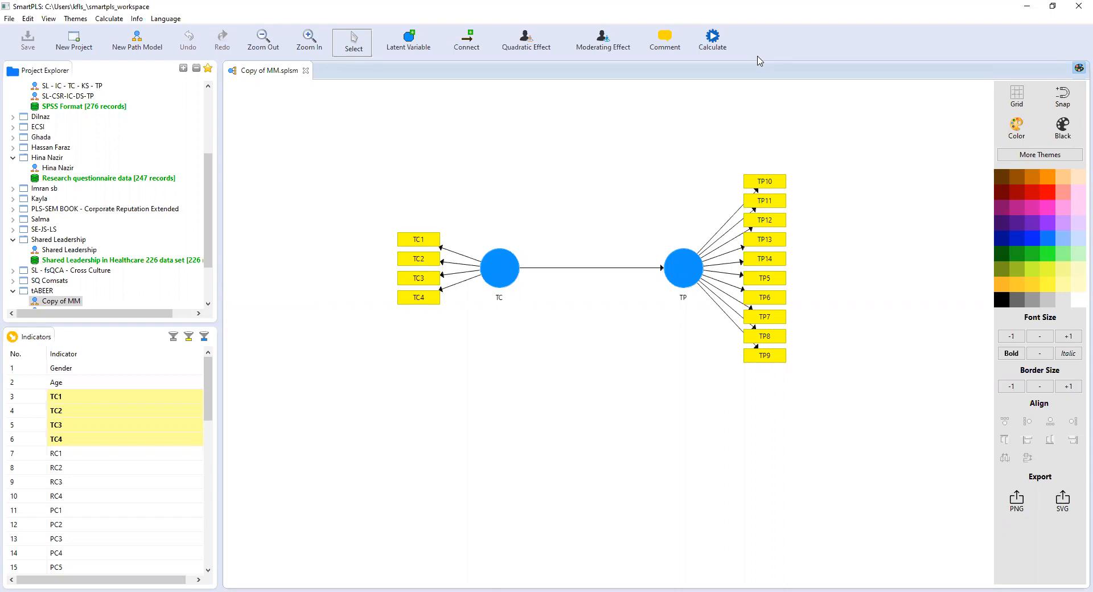
- Run the PLS Algorithm on the TC→TP path model
click(712, 39)
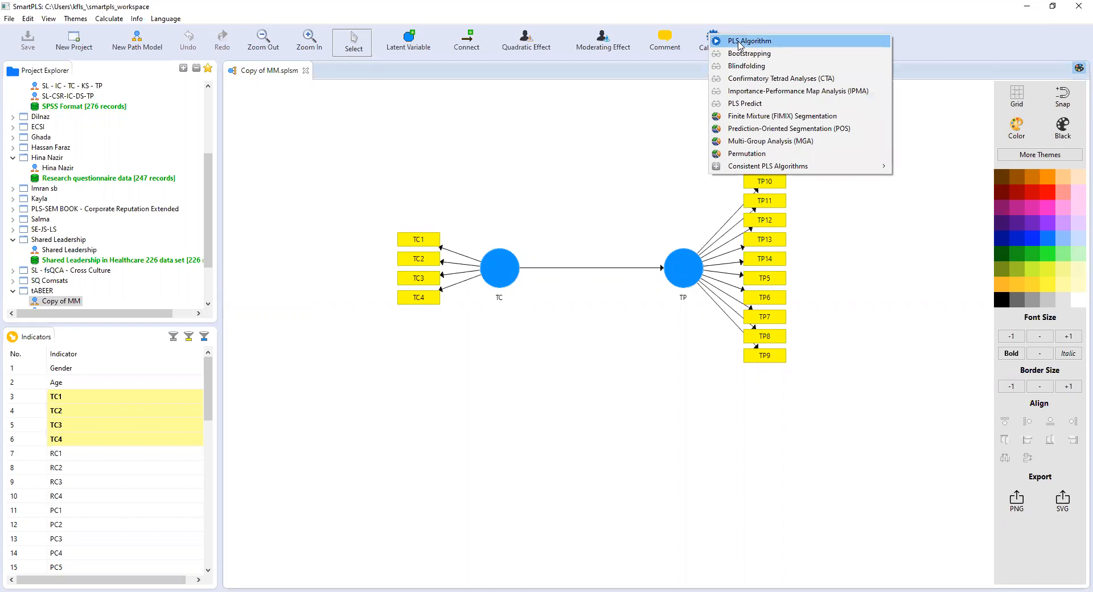
click(749, 41)
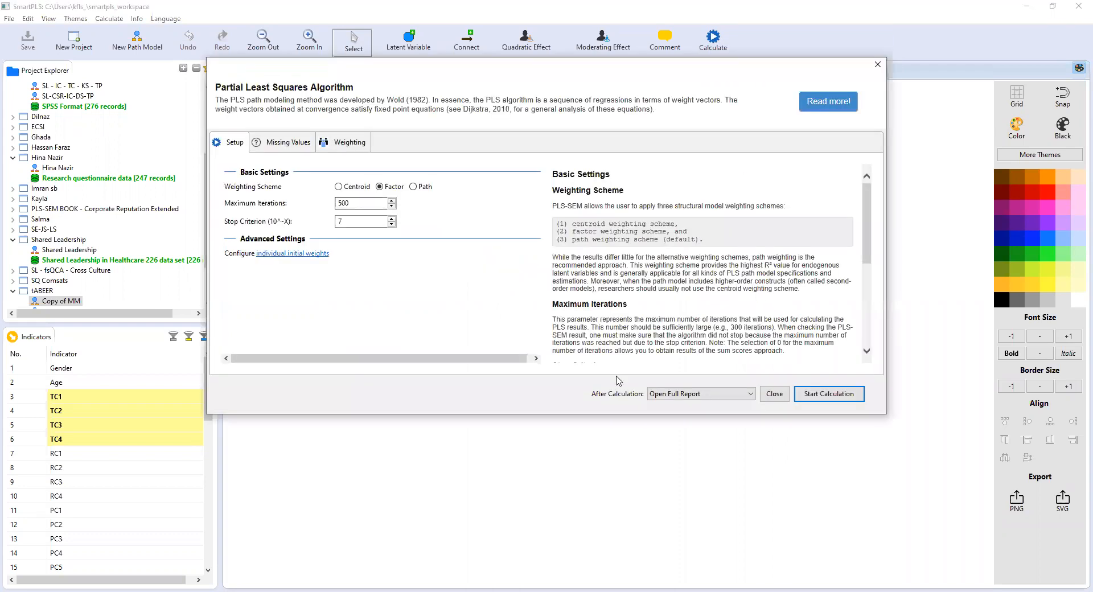
click(828, 393)
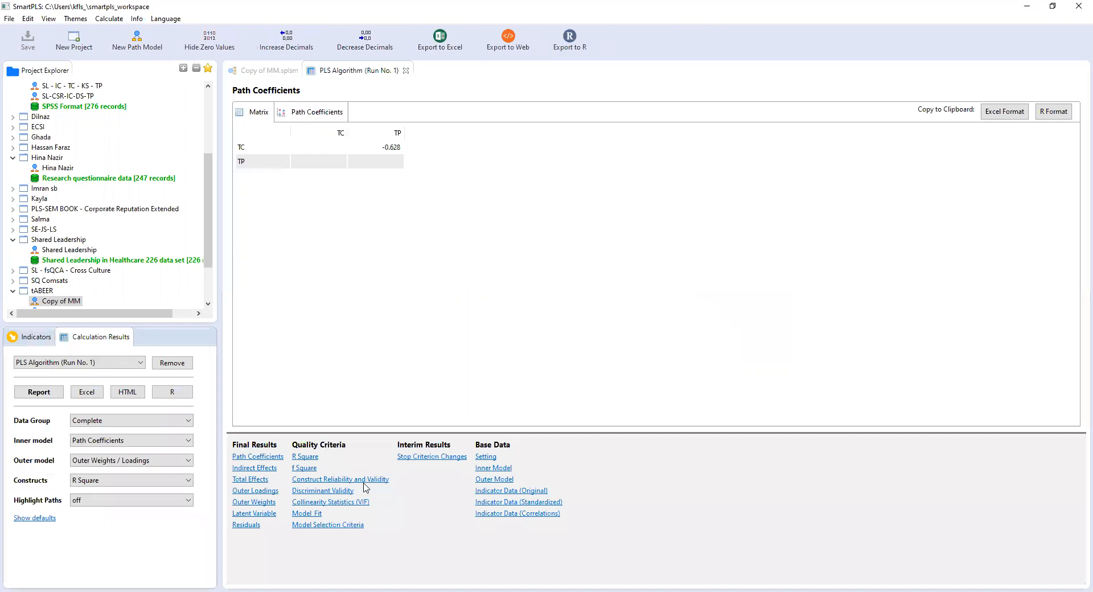
- View Construct Reliability and Validity with the Cronbach's Alpha and Composite Reliability columns widened
click(365, 479)
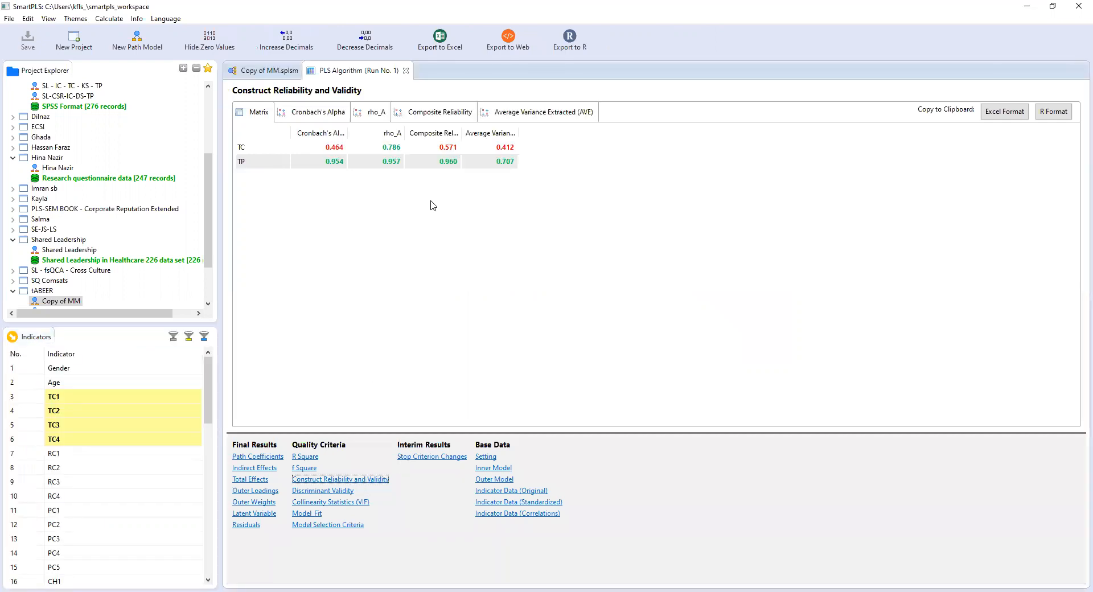
drag(347, 132, 401, 132)
drag(513, 130, 688, 132)
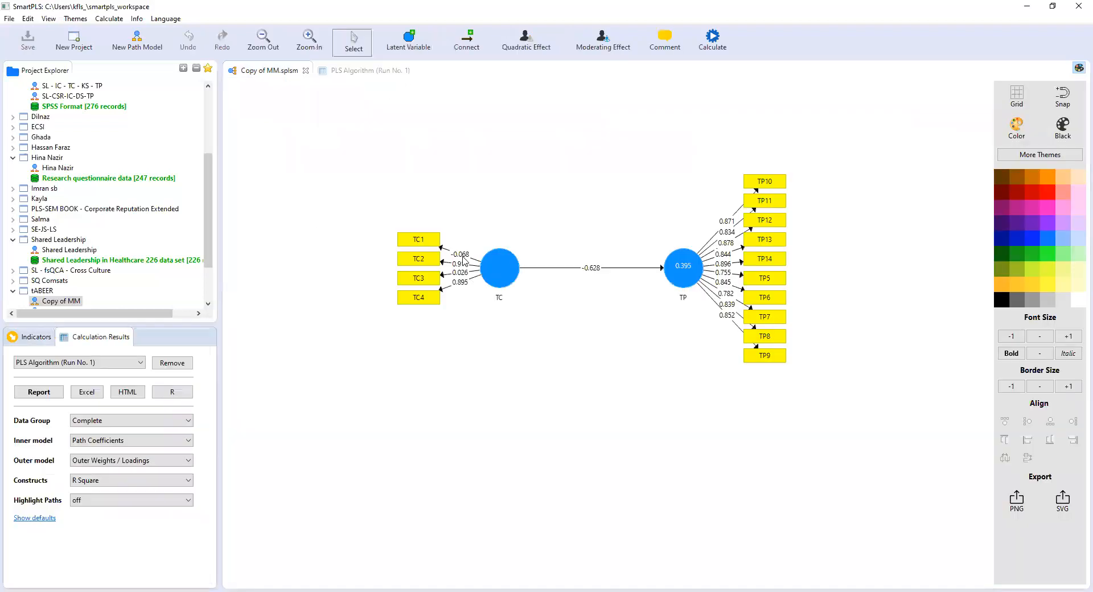
- Move TC1 and TC3 aside, then delete indicator TC1 from the TC construct
drag(418, 239, 482, 159)
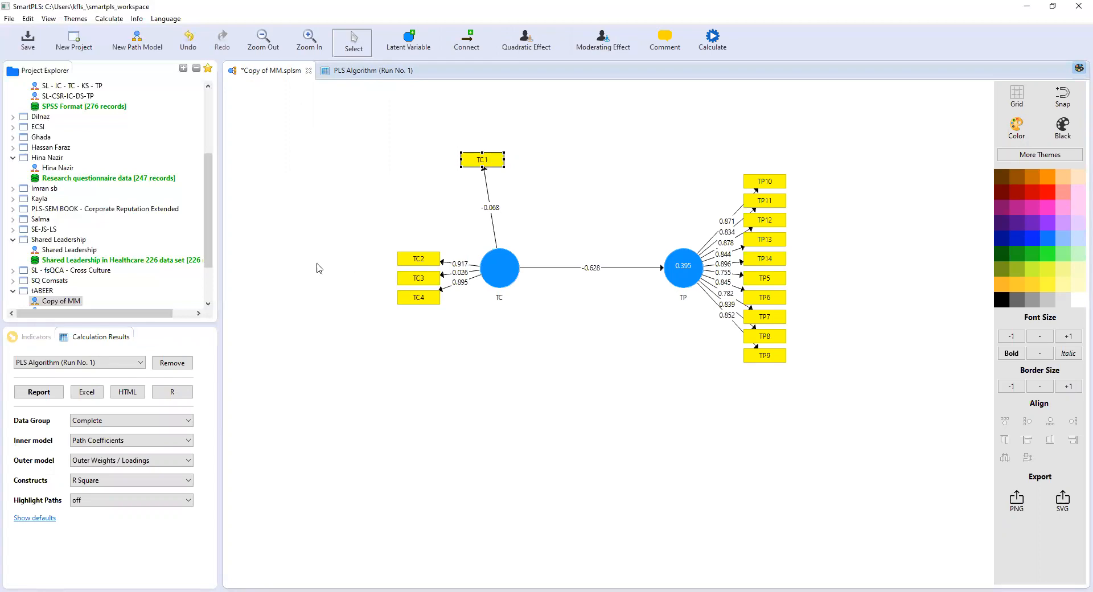
drag(318, 268, 307, 199)
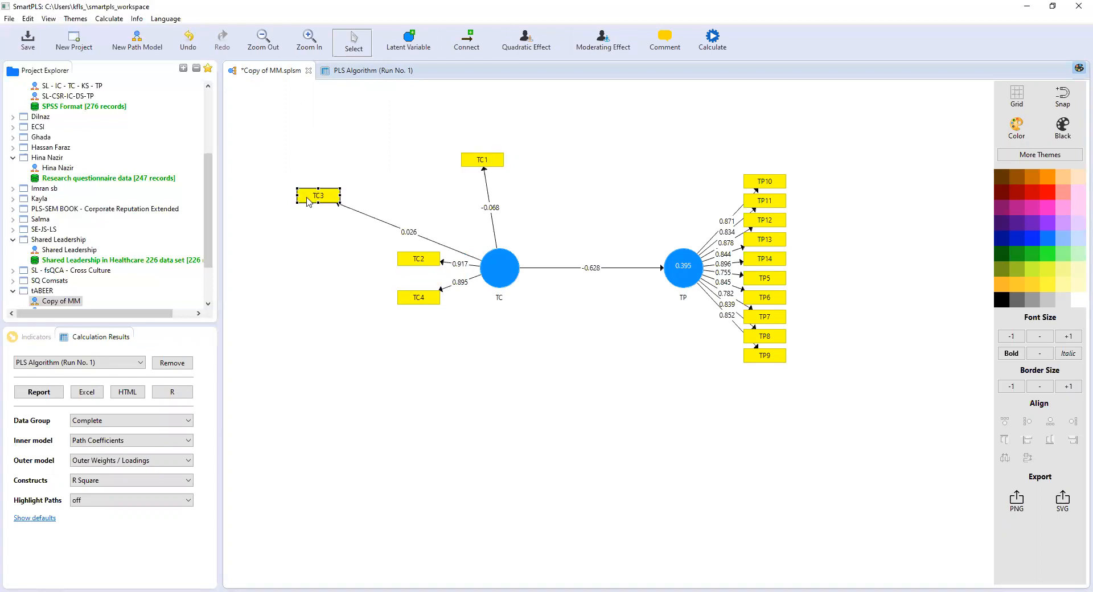
click(492, 164)
key(Delete)
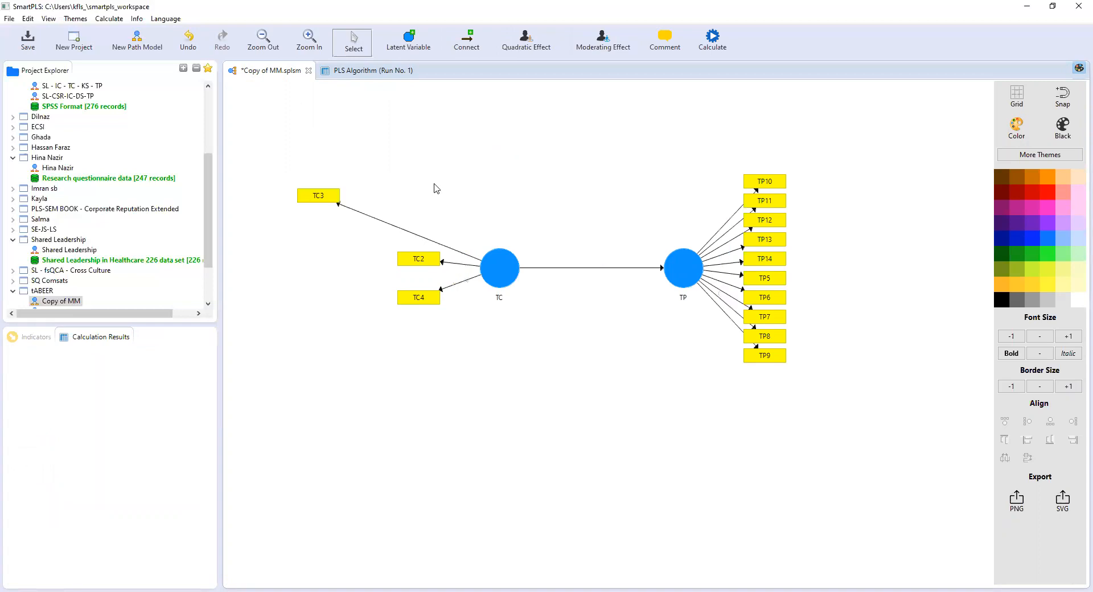
- Rerun the PLS Algorithm and check Outer Loadings, where TC3 loads at 0.039
click(712, 40)
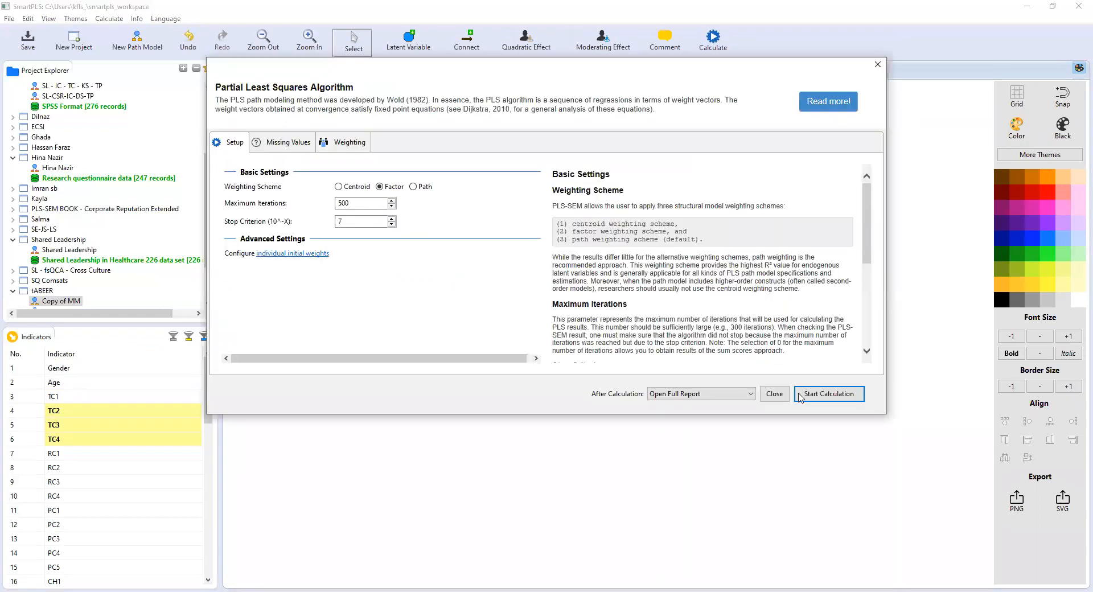
click(829, 393)
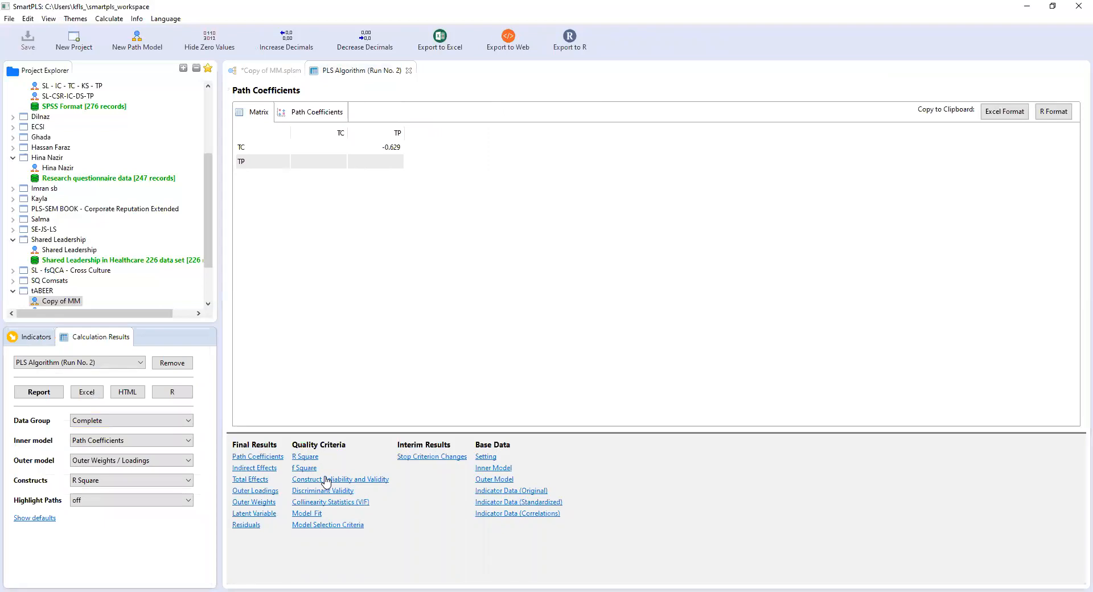
click(255, 491)
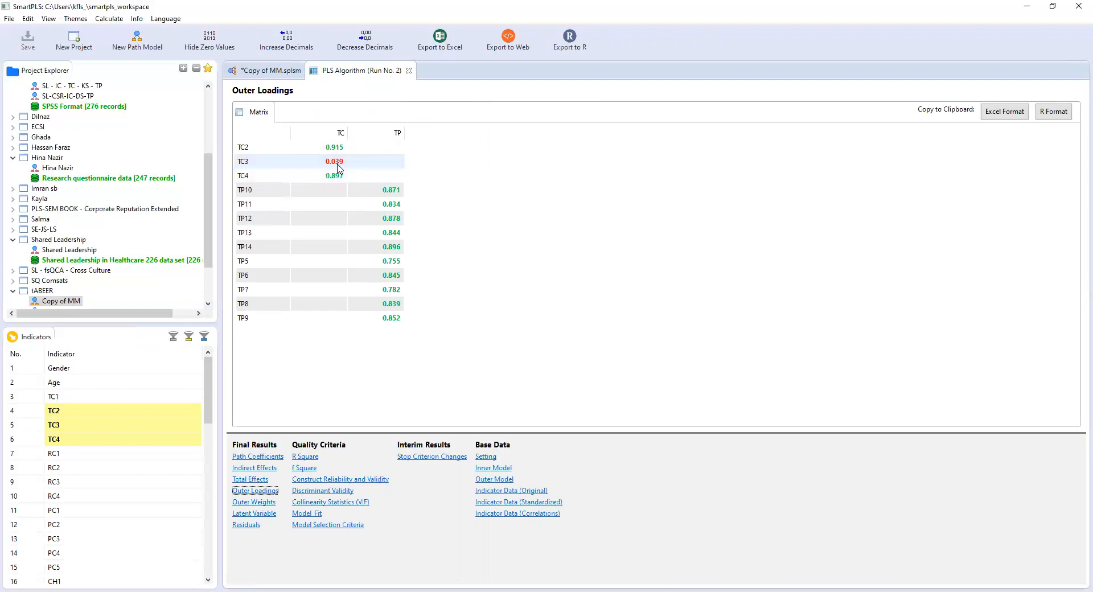
click(258, 75)
- Delete indicator TC3 and rerun the PLS Algorithm on the revised model
click(323, 203)
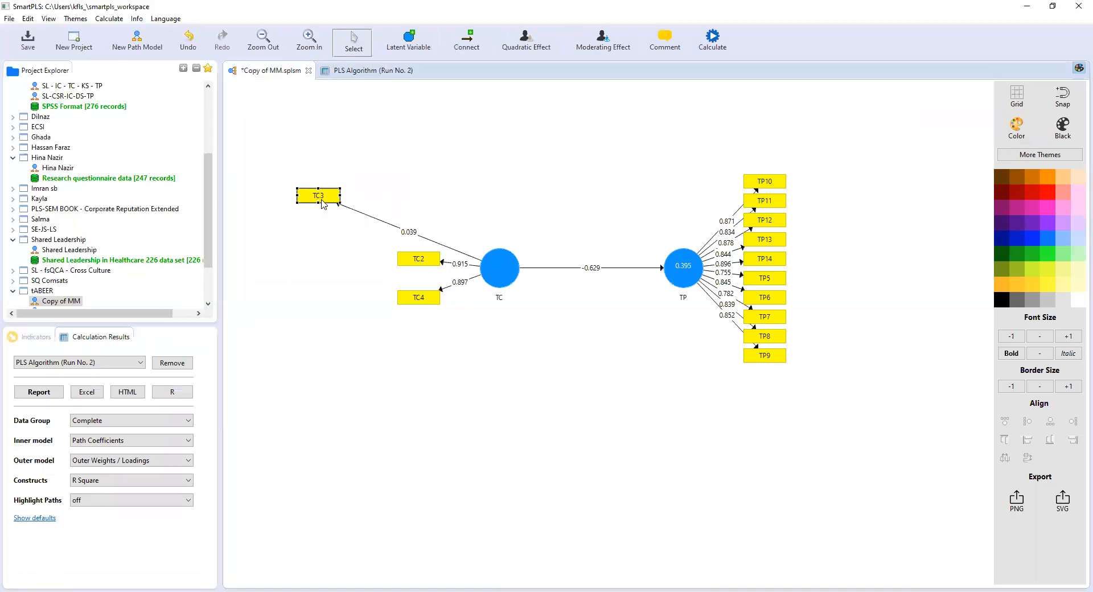
key(Delete)
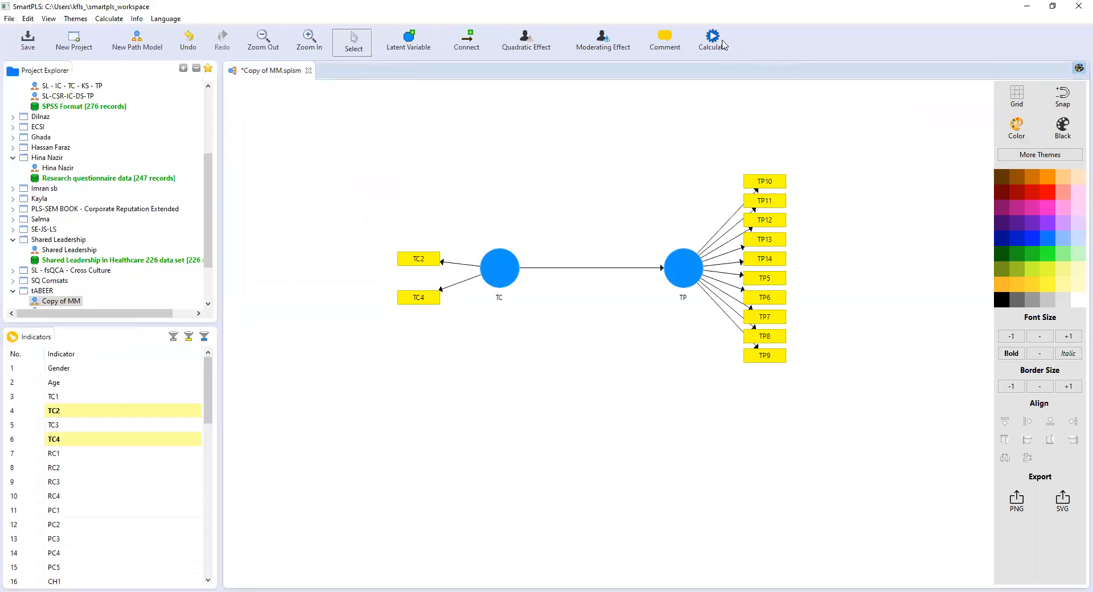
click(713, 40)
click(763, 49)
click(828, 393)
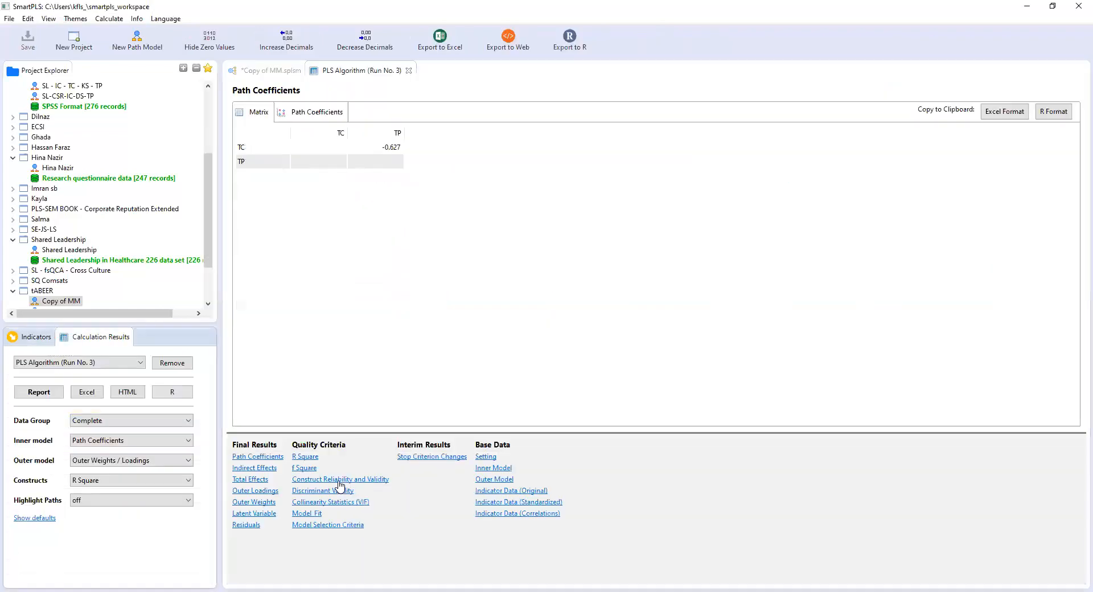
- View Construct Reliability and Validity with the AVE column widened, showing TC's AVE of 0.822
click(324, 479)
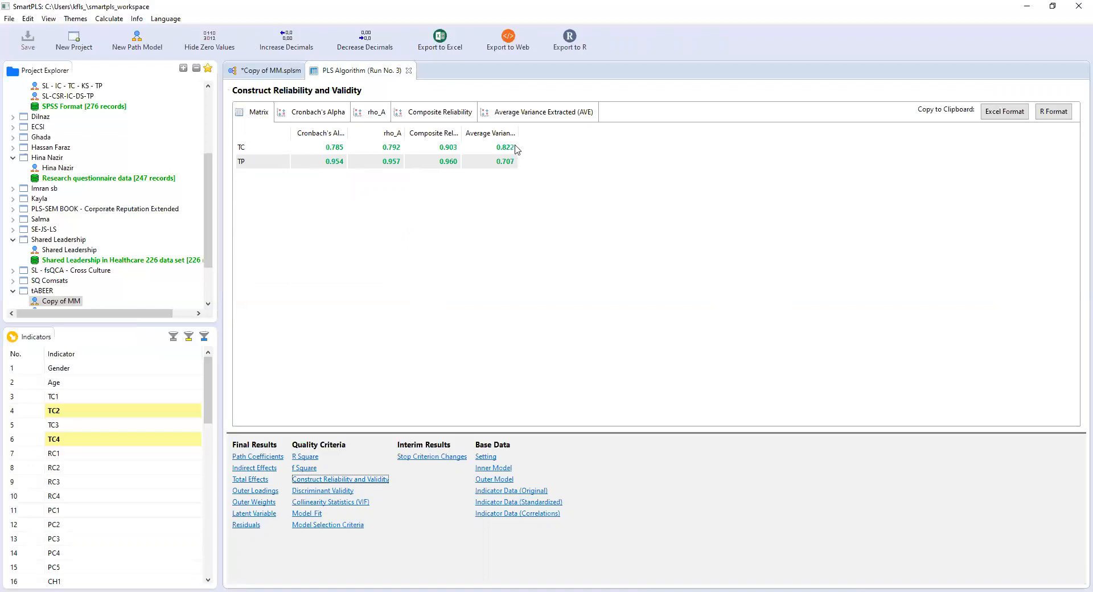
drag(517, 133, 599, 134)
click(546, 152)
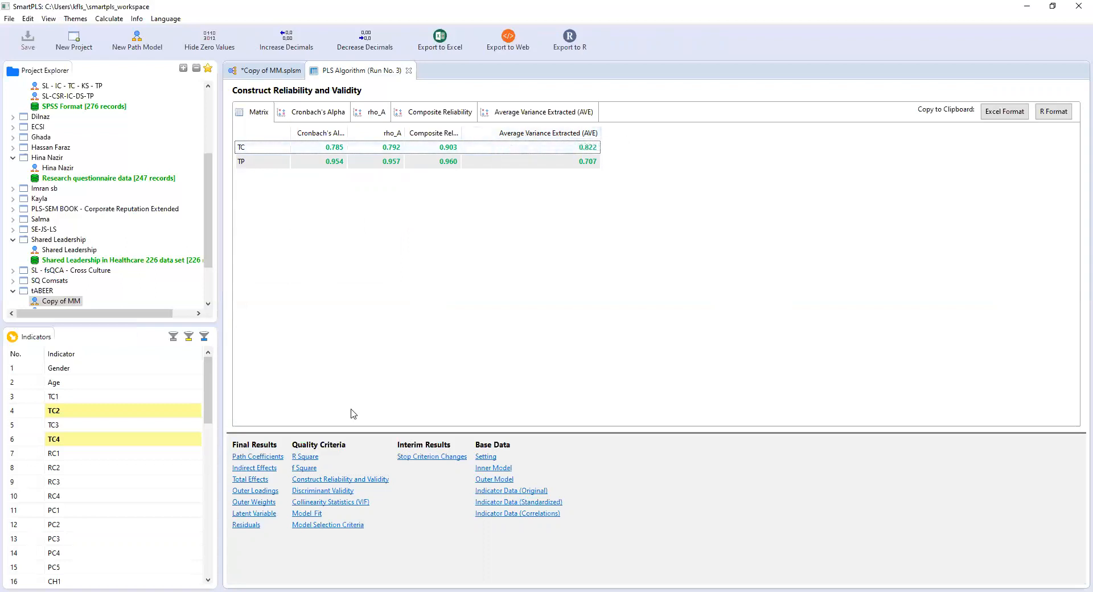
- View the Fornell-Larcker table under Discriminant Validity, highlighting the TC row (0.907 vs −0.627)
click(322, 490)
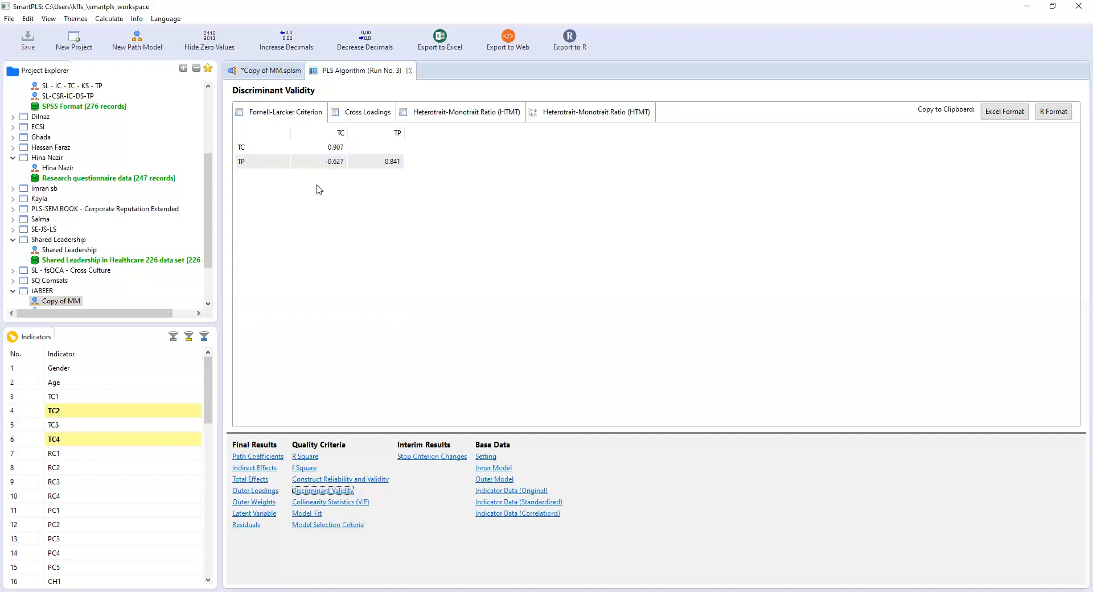
click(339, 151)
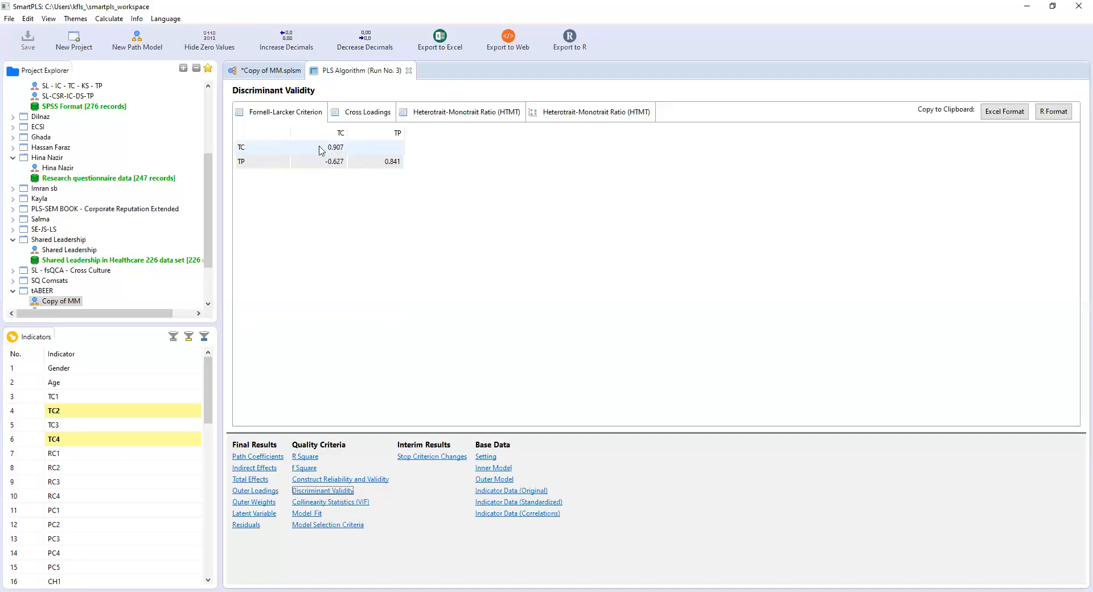
click(335, 179)
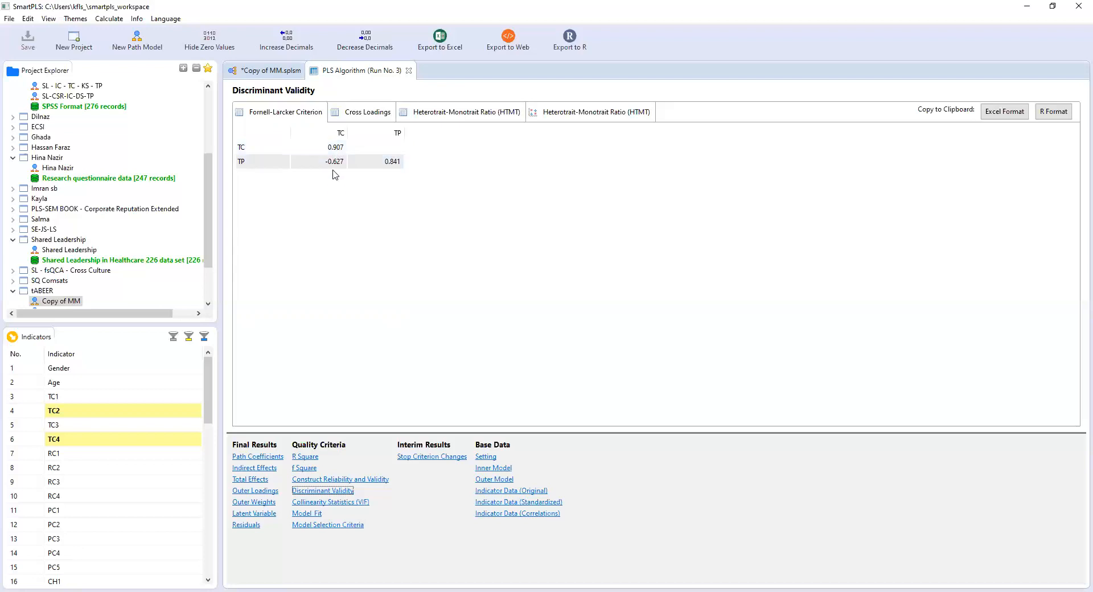